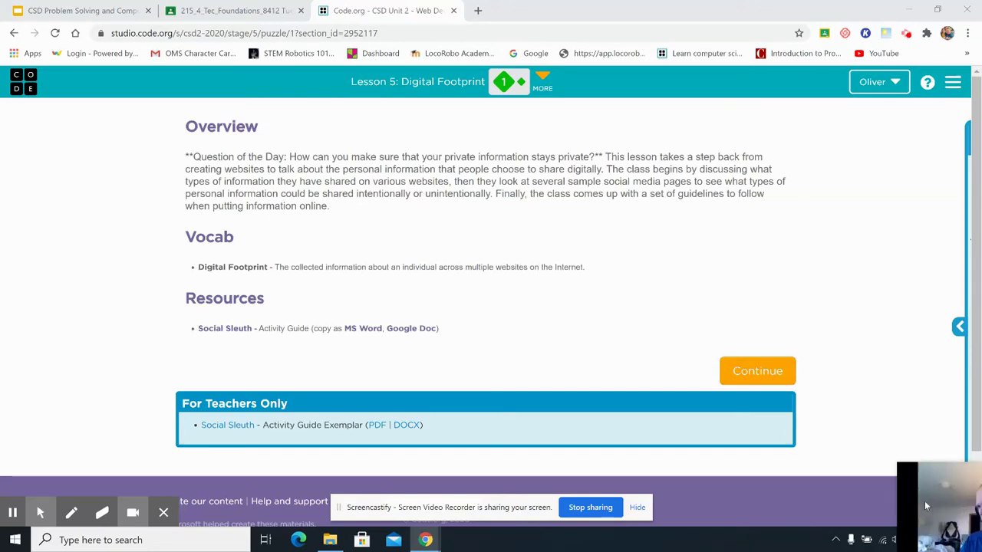
Advance to the Social Sleuth profiles puzzle
{"action": "left_click_drag", "start_coordinate": [910, 512], "coordinate": [699, 324]}
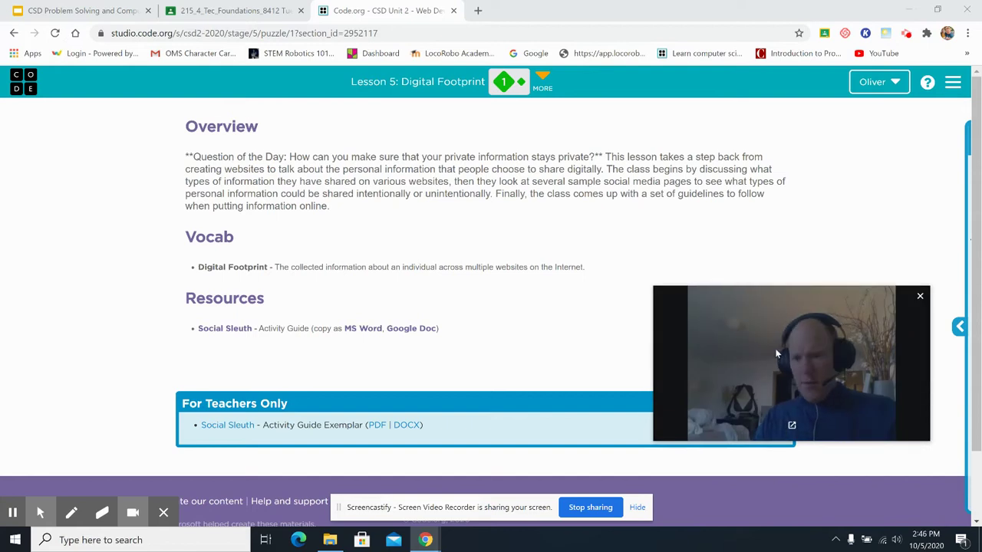
{"action": "left_click_drag", "start_coordinate": [767, 335], "coordinate": [796, 391]}
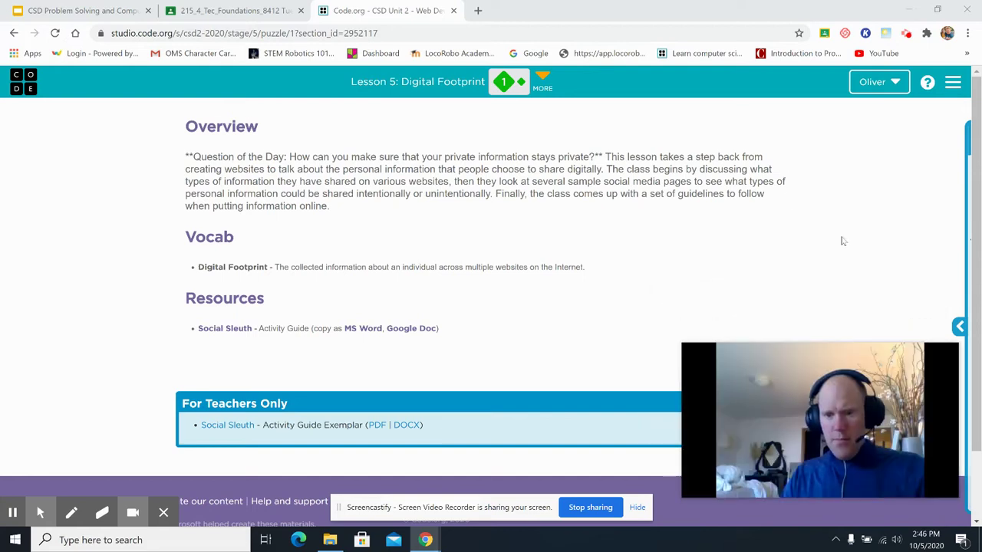
{"action": "left_click", "coordinate": [844, 240]}
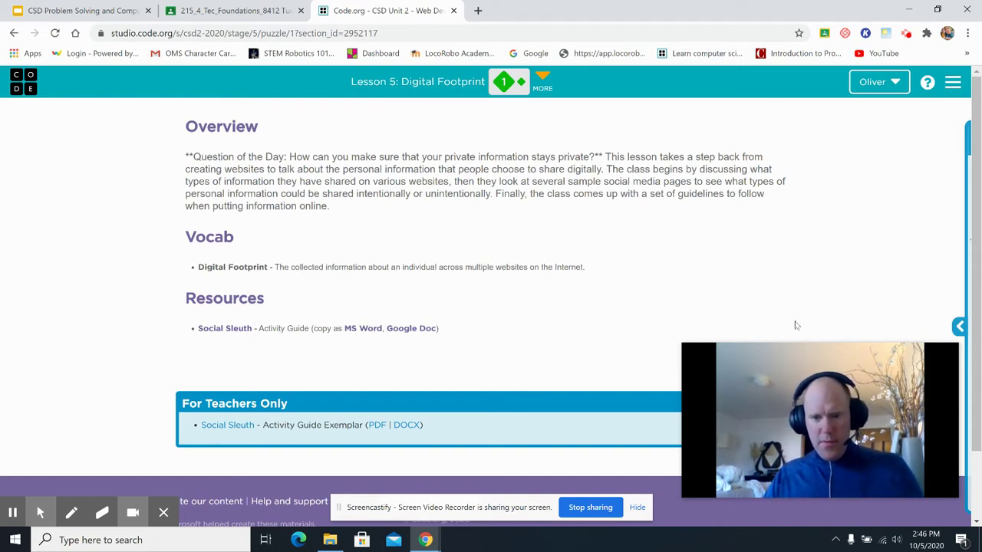
{"action": "mouse_move", "coordinate": [685, 344]}
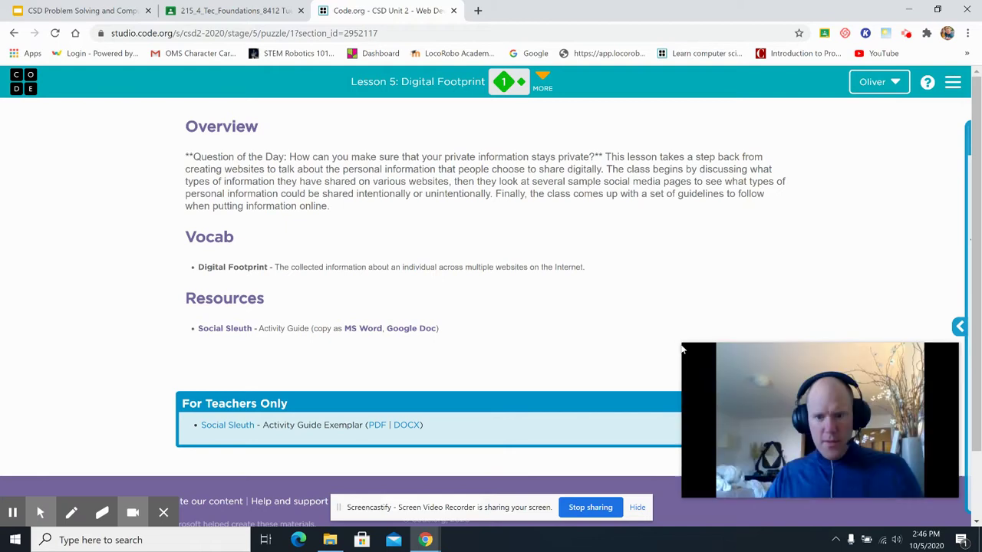
{"action": "left_click_drag", "start_coordinate": [685, 344], "coordinate": [793, 375]}
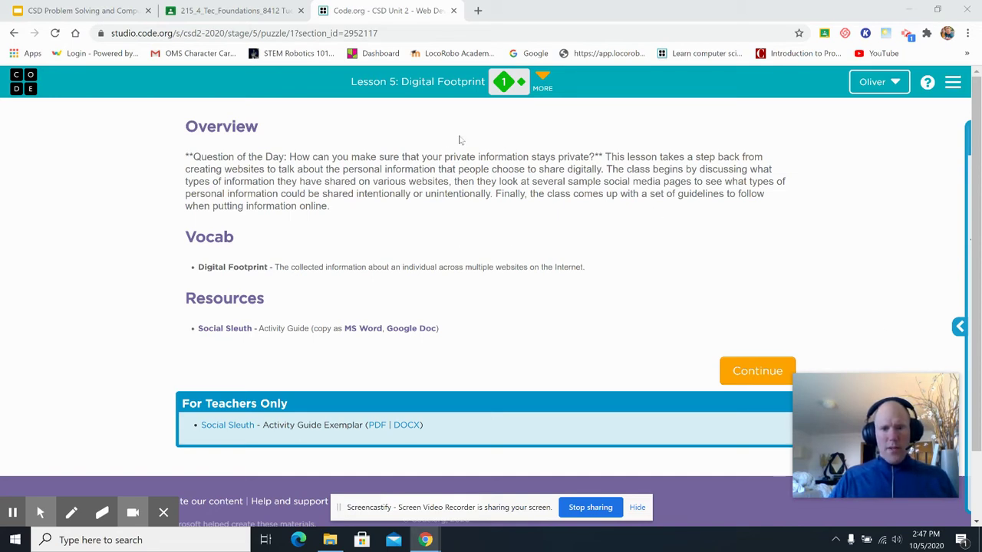
{"action": "left_click", "coordinate": [744, 370]}
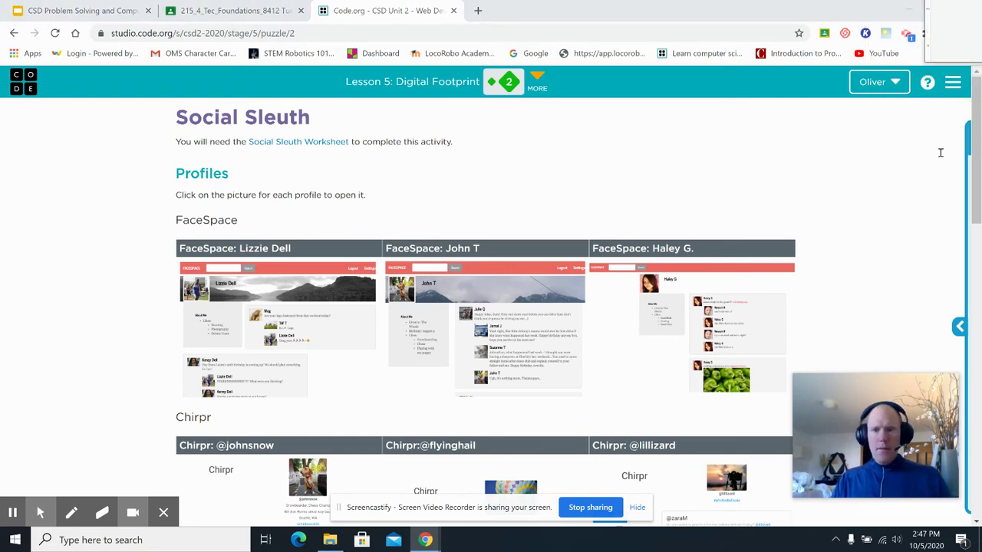
Maximize and skim the activity guide Doc, then minimize it to reveal the profiles page
{"action": "key", "text": "super+Up"}
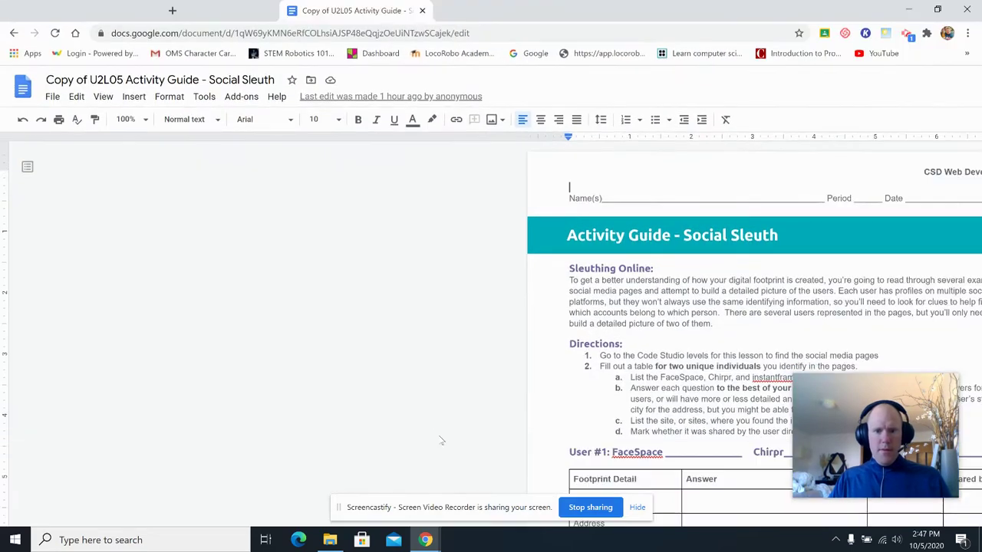
{"action": "scroll", "coordinate": [506, 328], "scroll_direction": "down", "scroll_amount": 1}
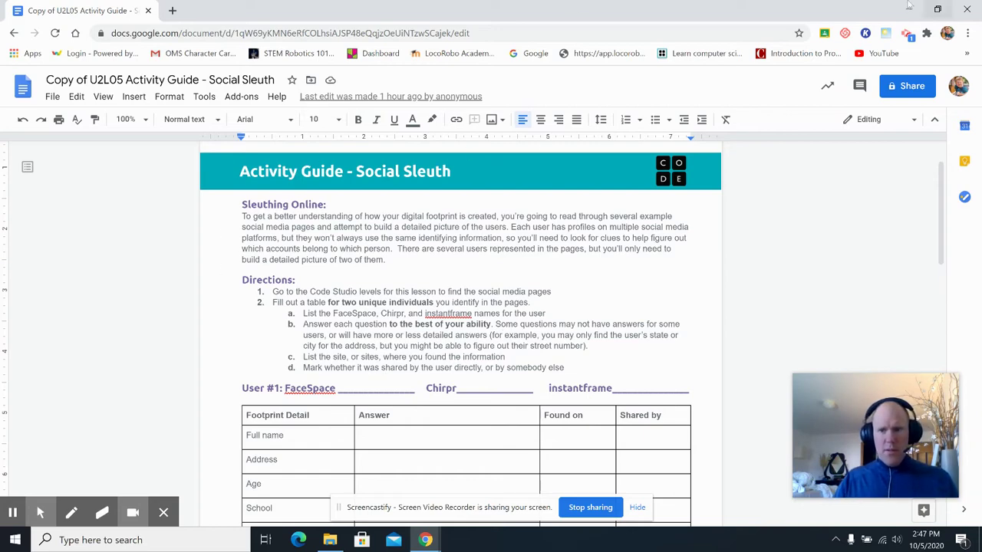
{"action": "left_click", "coordinate": [908, 10]}
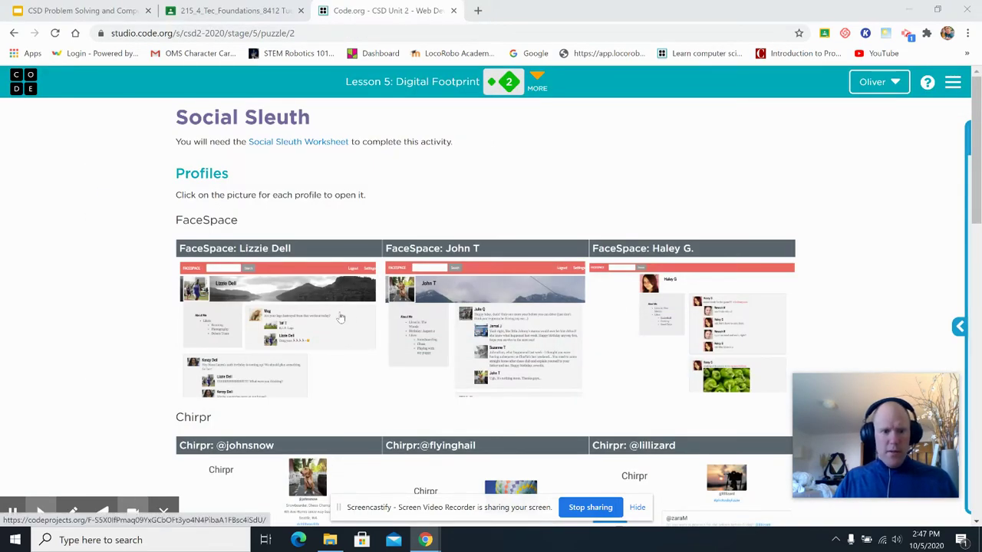
{"action": "scroll", "coordinate": [345, 315], "scroll_direction": "down", "scroll_amount": 1}
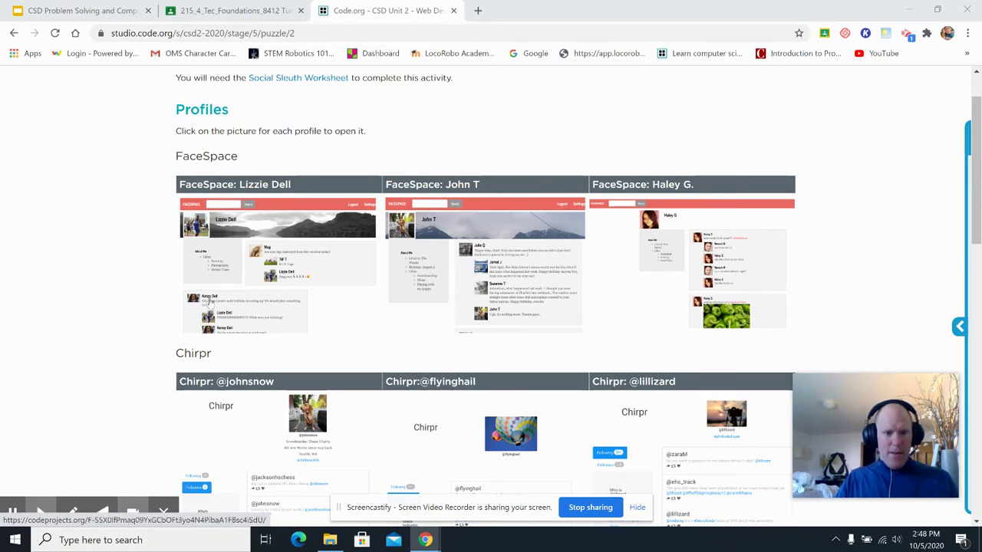
{"action": "scroll", "coordinate": [219, 303], "scroll_direction": "down", "scroll_amount": 1}
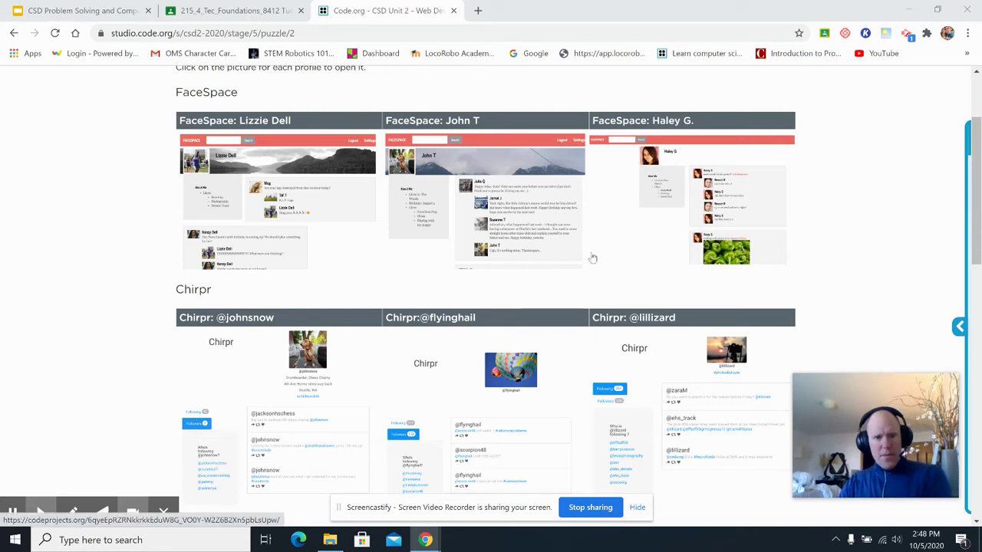
{"action": "scroll", "coordinate": [678, 375], "scroll_direction": "down", "scroll_amount": 2}
{"action": "scroll", "coordinate": [677, 375], "scroll_direction": "down", "scroll_amount": 2}
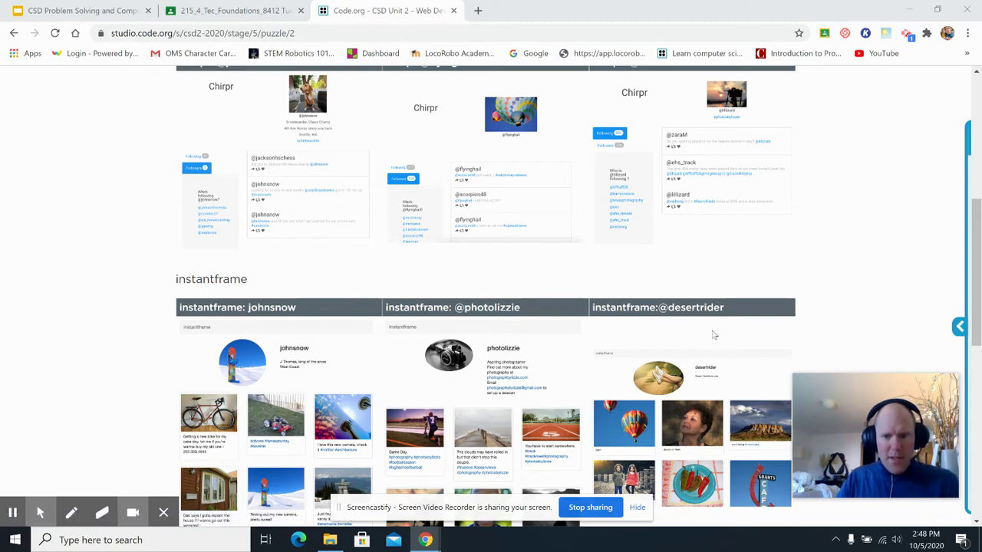
{"action": "scroll", "coordinate": [712, 335], "scroll_direction": "up", "scroll_amount": 4}
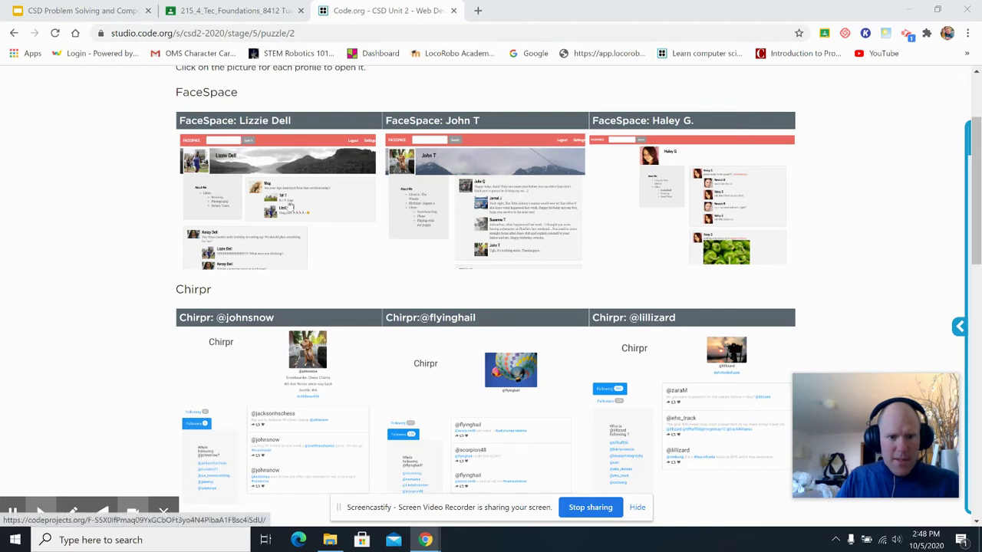
{"action": "scroll", "coordinate": [654, 353], "scroll_direction": "down", "scroll_amount": 3}
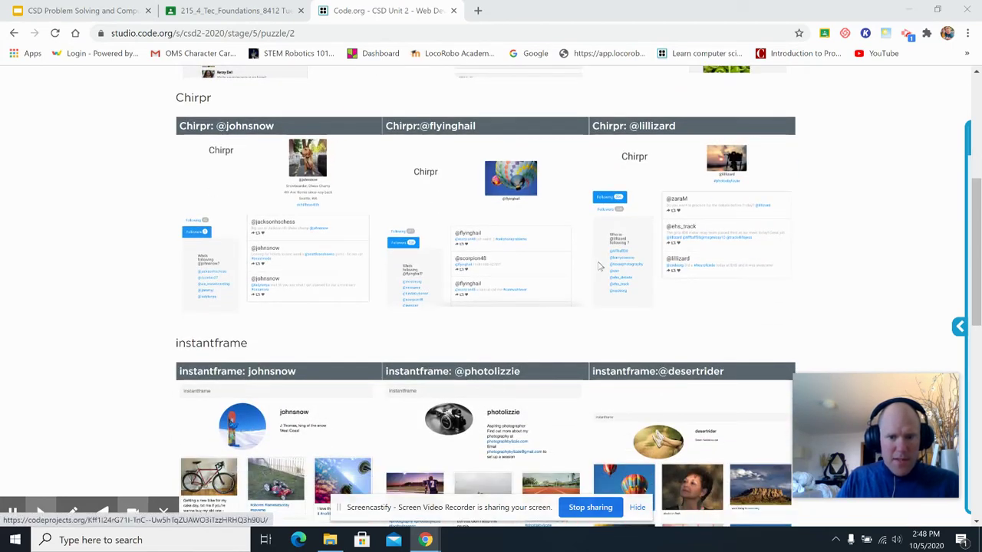
{"action": "scroll", "coordinate": [631, 188], "scroll_direction": "up", "scroll_amount": 3}
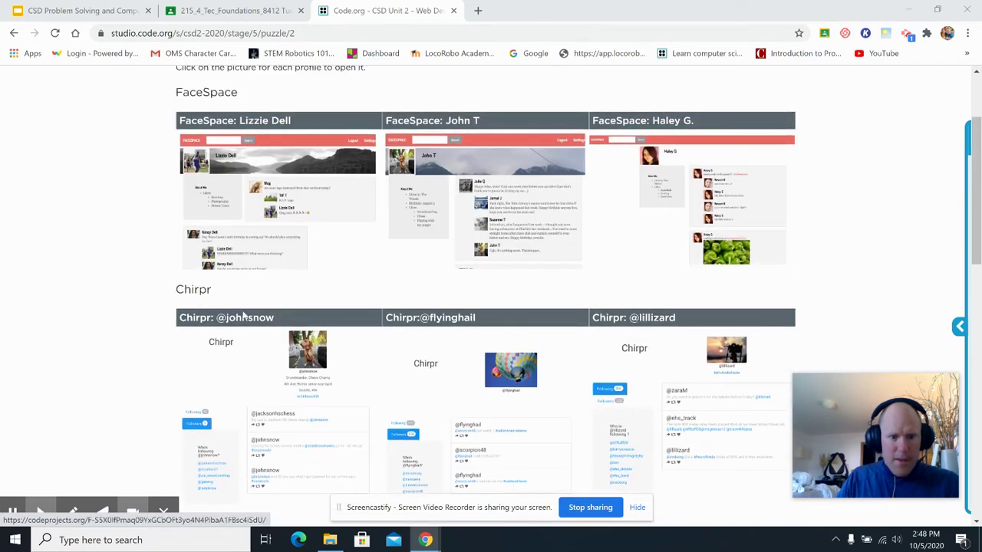
{"action": "scroll", "coordinate": [420, 379], "scroll_direction": "down", "scroll_amount": 3}
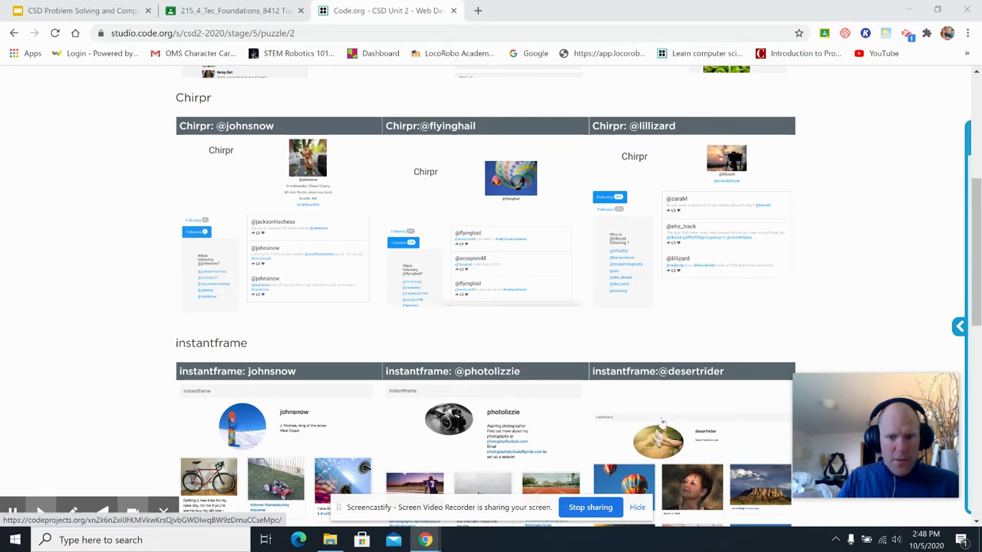
{"action": "scroll", "coordinate": [663, 422], "scroll_direction": "up", "scroll_amount": 1}
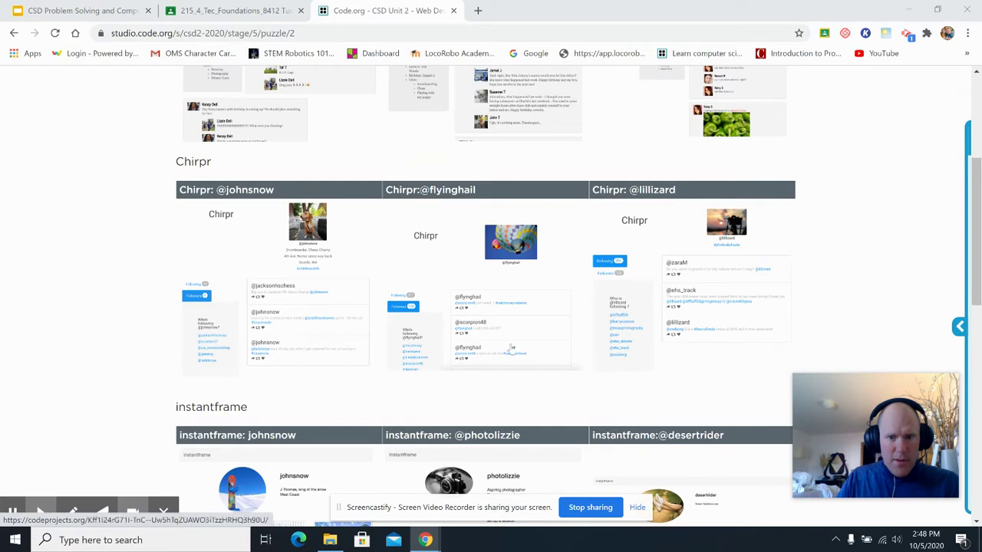
{"action": "scroll", "coordinate": [498, 338], "scroll_direction": "up", "scroll_amount": 1}
{"action": "scroll", "coordinate": [498, 335], "scroll_direction": "up", "scroll_amount": 3}
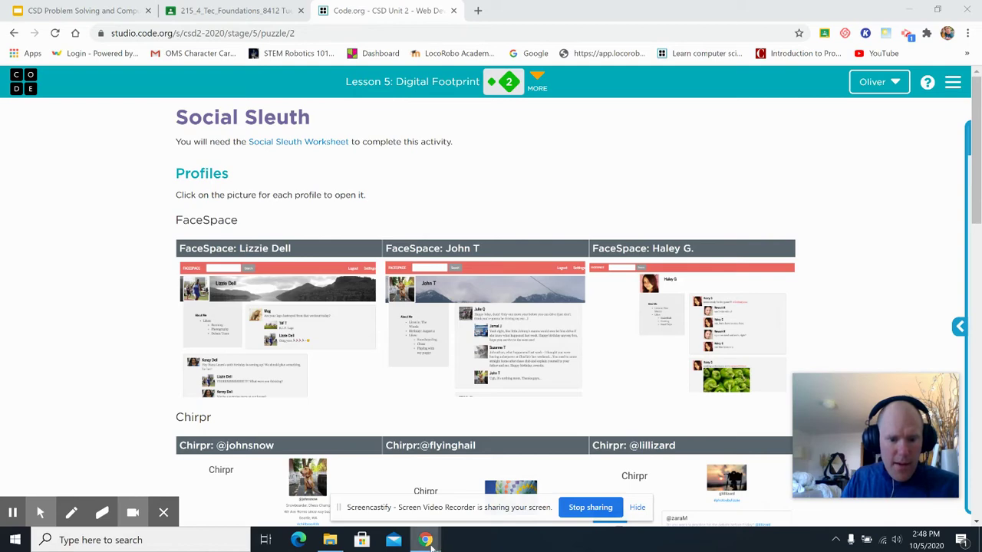
Bring up the activity guide and place the cursor in User #1's FaceSpace name cell
{"action": "mouse_move", "coordinate": [430, 539]}
{"action": "left_click", "coordinate": [755, 491]}
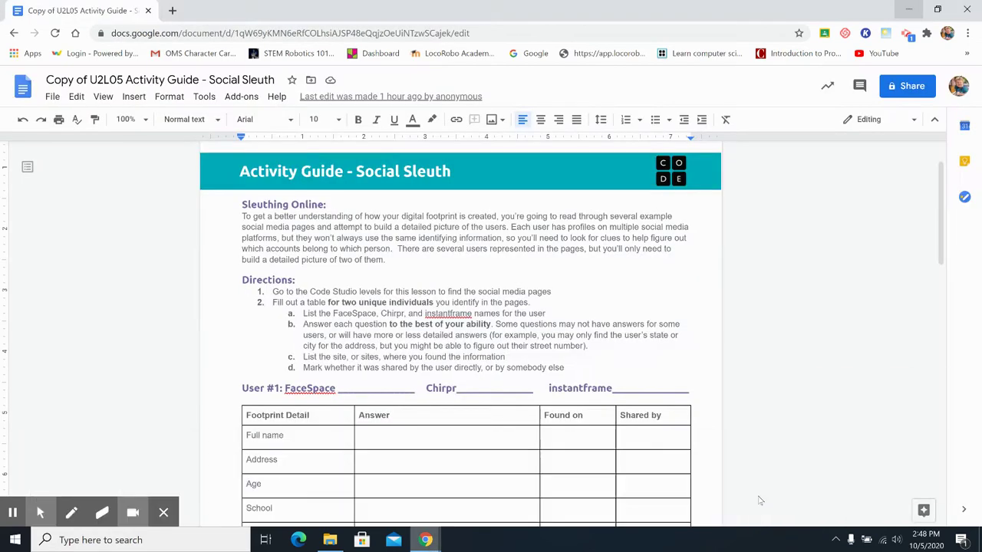
{"action": "scroll", "coordinate": [245, 257], "scroll_direction": "down", "scroll_amount": 1}
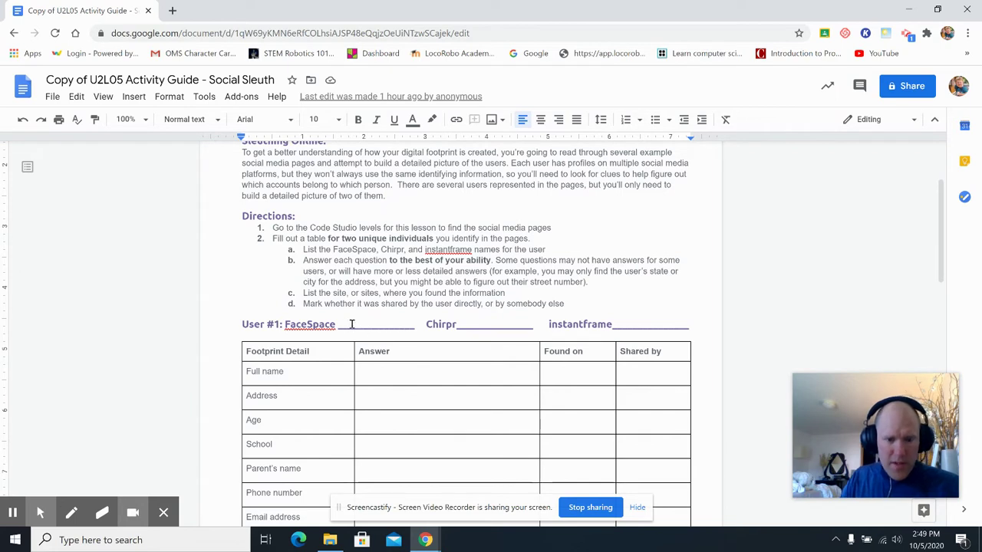
{"action": "left_click", "coordinate": [355, 323]}
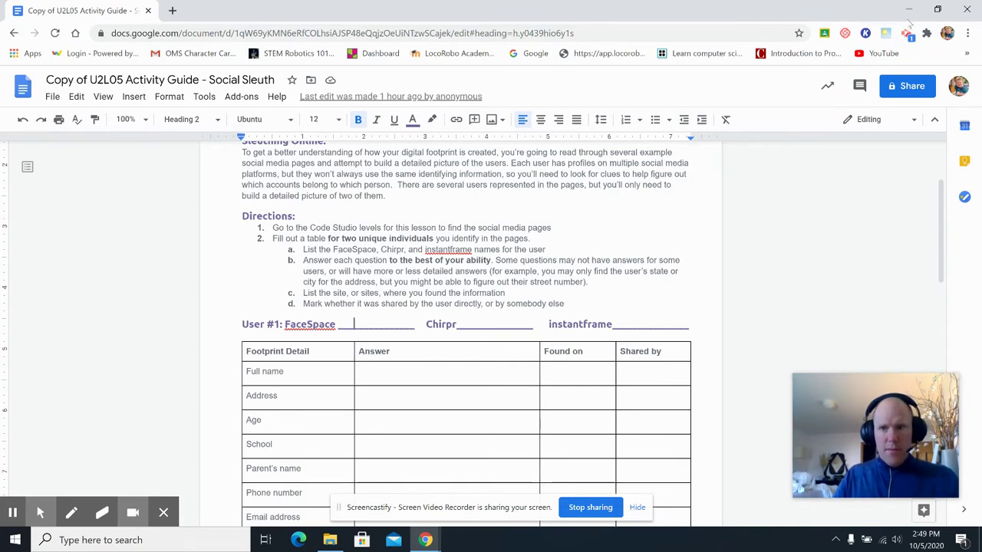
Glance between the profiles page and the guide, ending with the Code.org profiles in front
{"action": "left_click", "coordinate": [908, 9]}
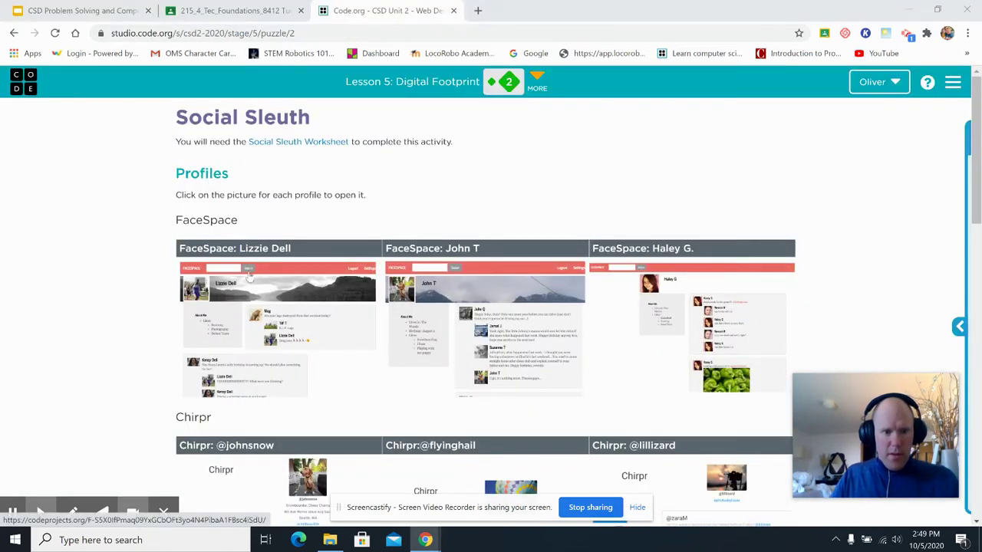
{"action": "scroll", "coordinate": [266, 342], "scroll_direction": "down", "scroll_amount": 1}
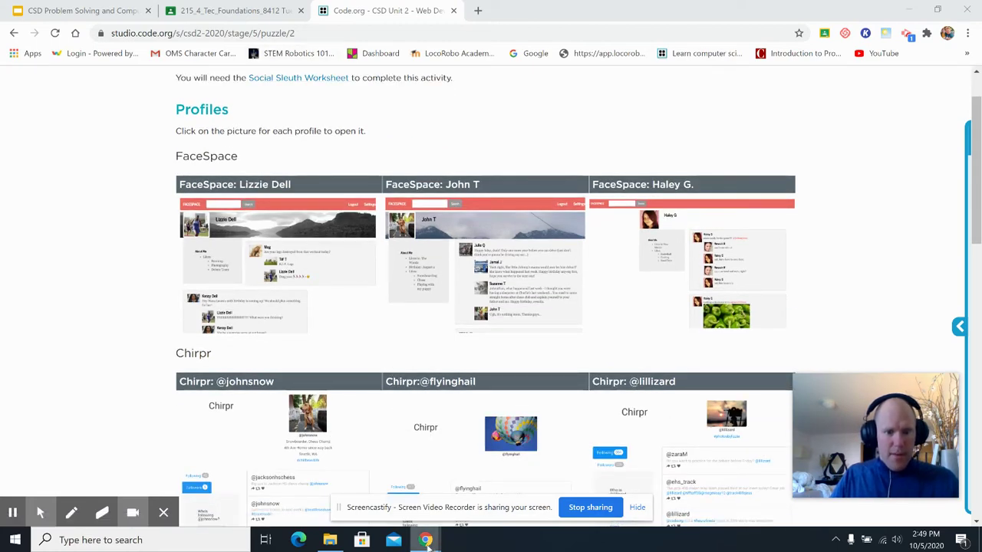
{"action": "mouse_move", "coordinate": [425, 541]}
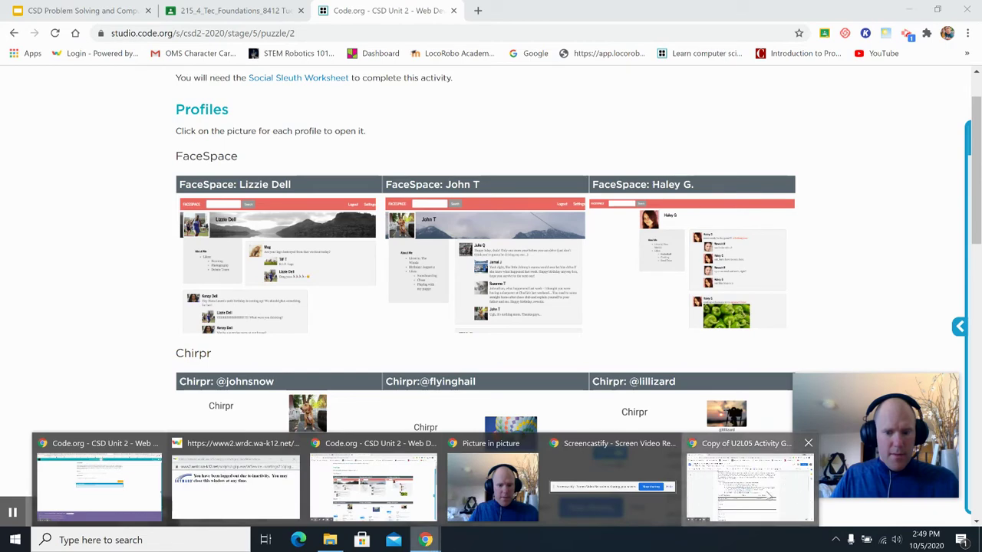
{"action": "left_click", "coordinate": [749, 484]}
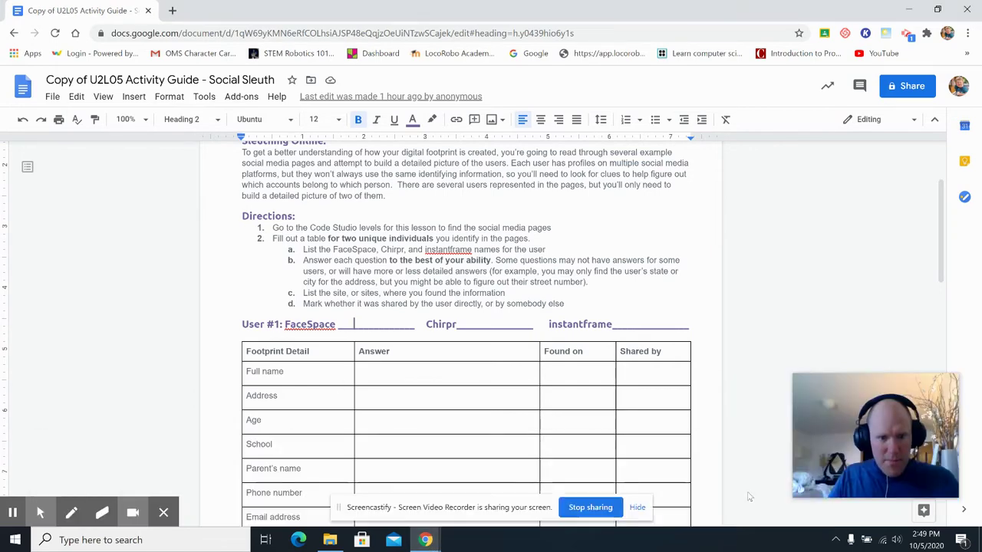
{"action": "mouse_move", "coordinate": [423, 542]}
{"action": "left_click", "coordinate": [341, 500]}
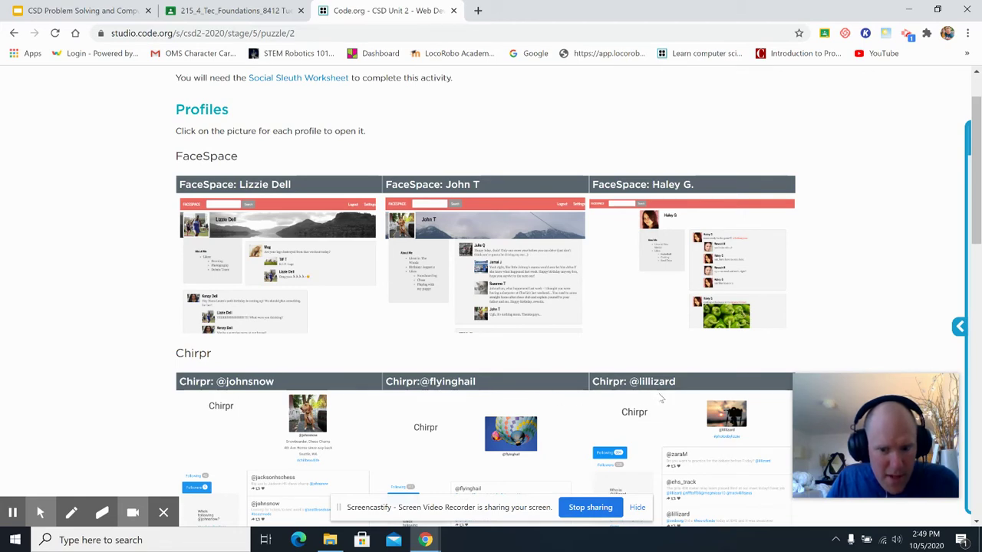
{"action": "scroll", "coordinate": [657, 395], "scroll_direction": "down", "scroll_amount": 2}
{"action": "scroll", "coordinate": [657, 396], "scroll_direction": "down", "scroll_amount": 2}
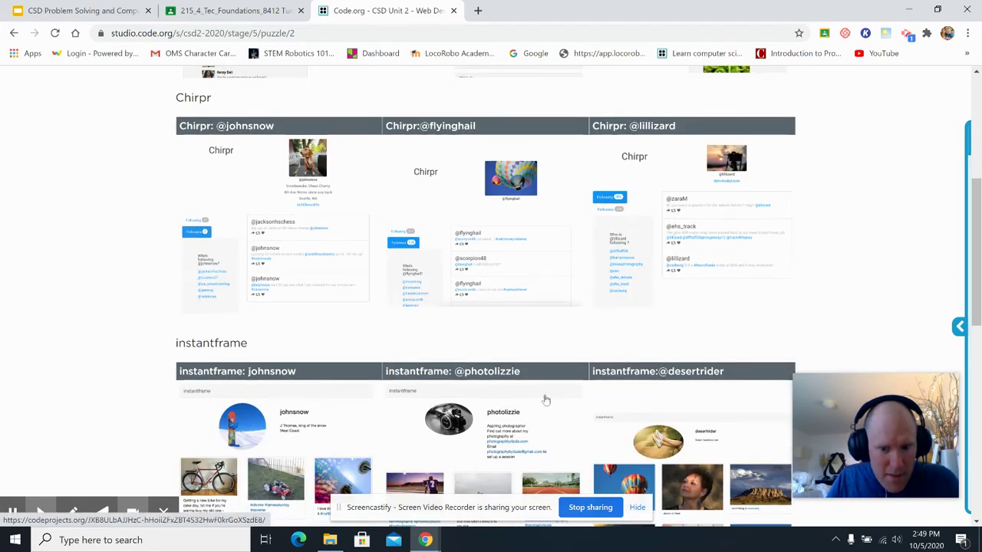
{"action": "scroll", "coordinate": [499, 399], "scroll_direction": "up", "scroll_amount": 1}
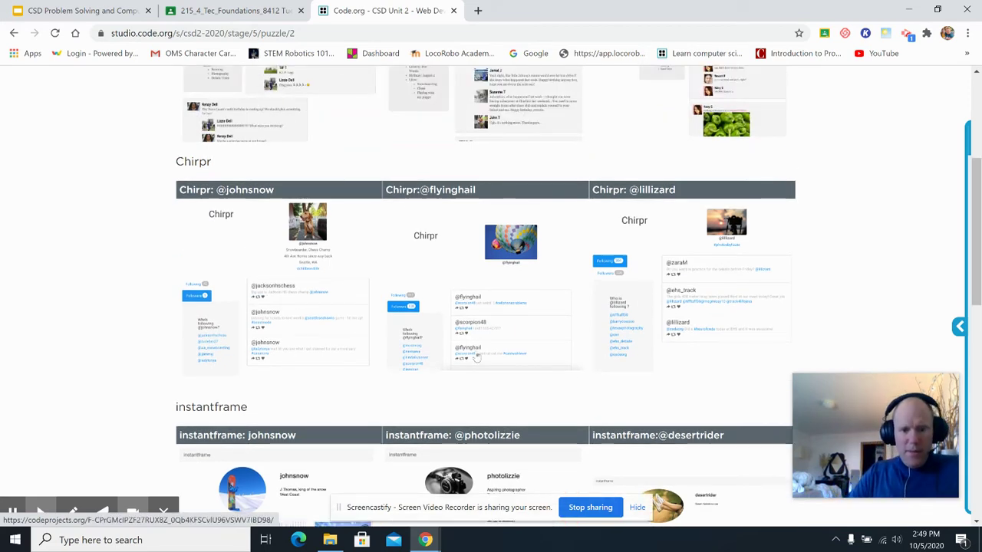
{"action": "left_click", "coordinate": [672, 289]}
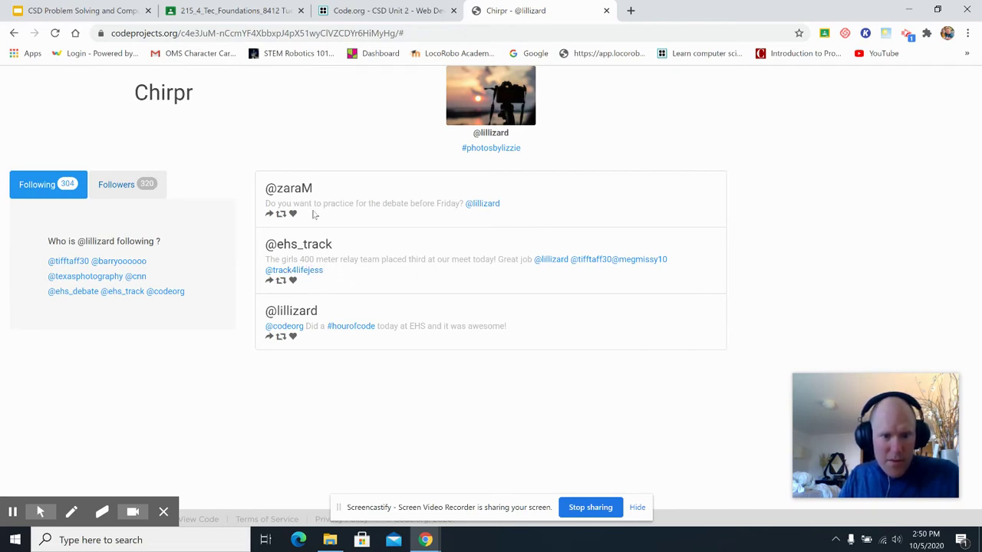
Return to the activity guide and click through User #1's Full name and Address cells
{"action": "left_click", "coordinate": [425, 540]}
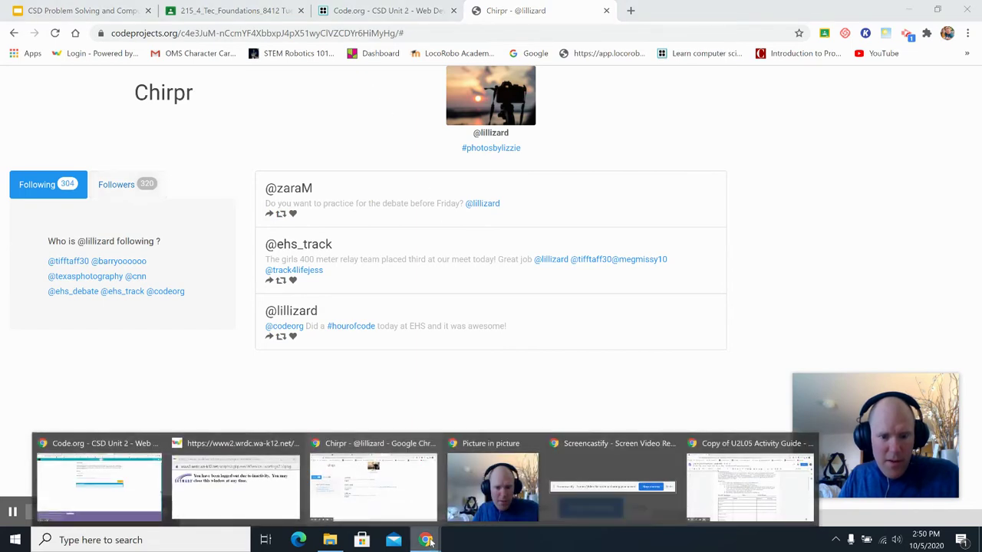
{"action": "left_click", "coordinate": [763, 494]}
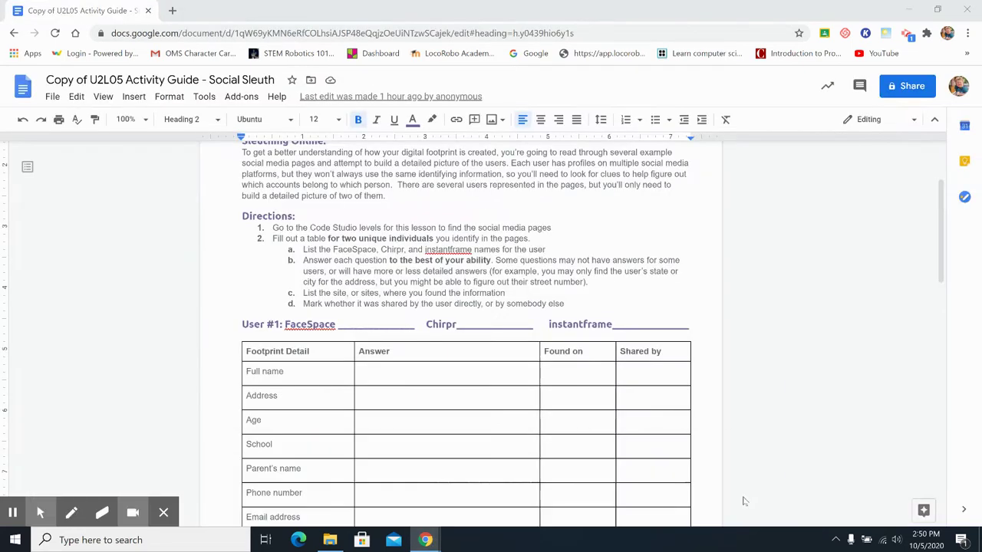
{"action": "left_click", "coordinate": [388, 376]}
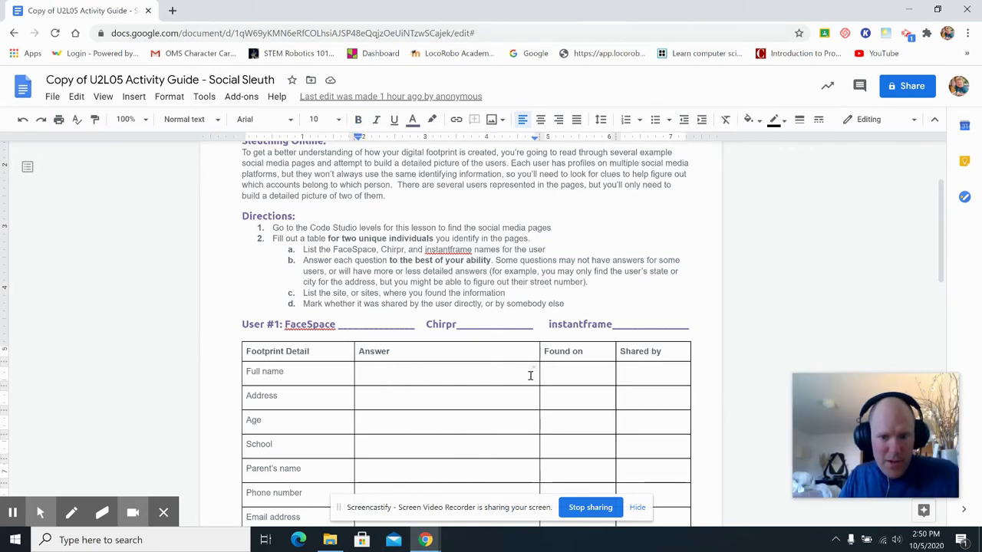
{"action": "left_click", "coordinate": [570, 373]}
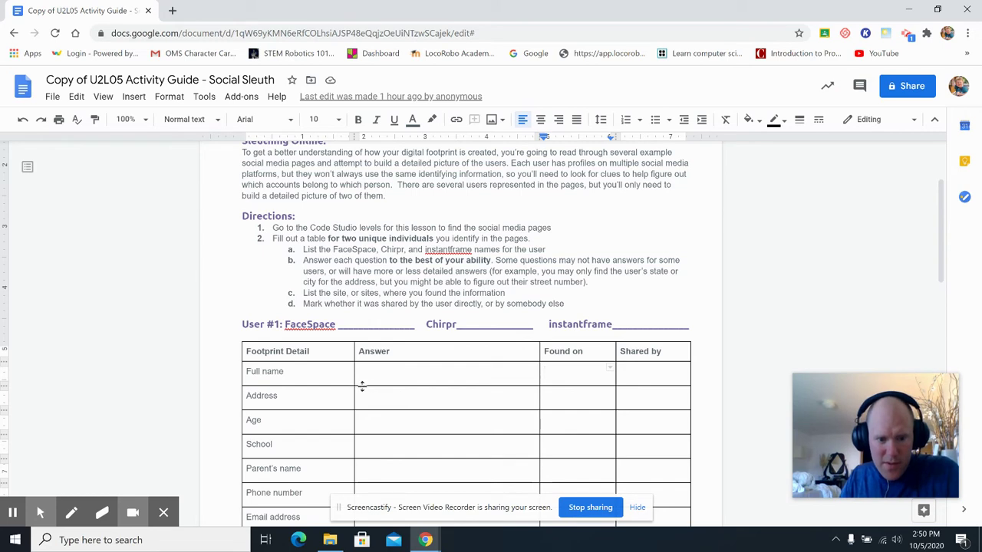
{"action": "left_click", "coordinate": [648, 377]}
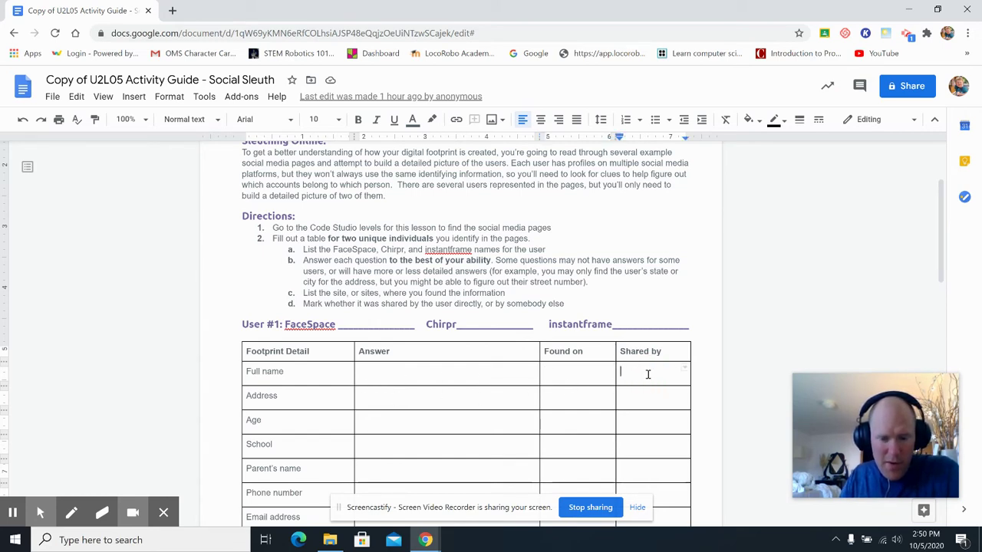
{"action": "left_click", "coordinate": [367, 405]}
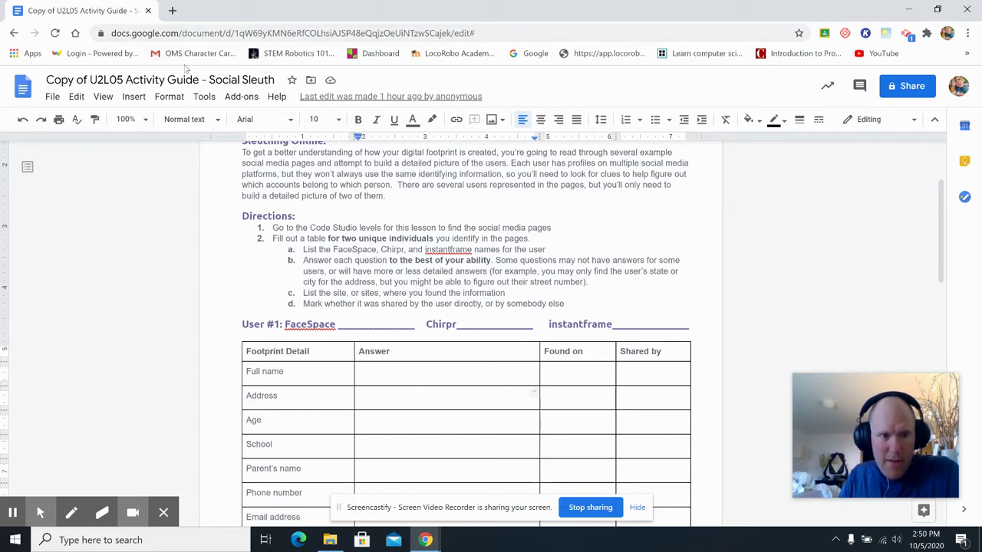
{"action": "mouse_move", "coordinate": [426, 540]}
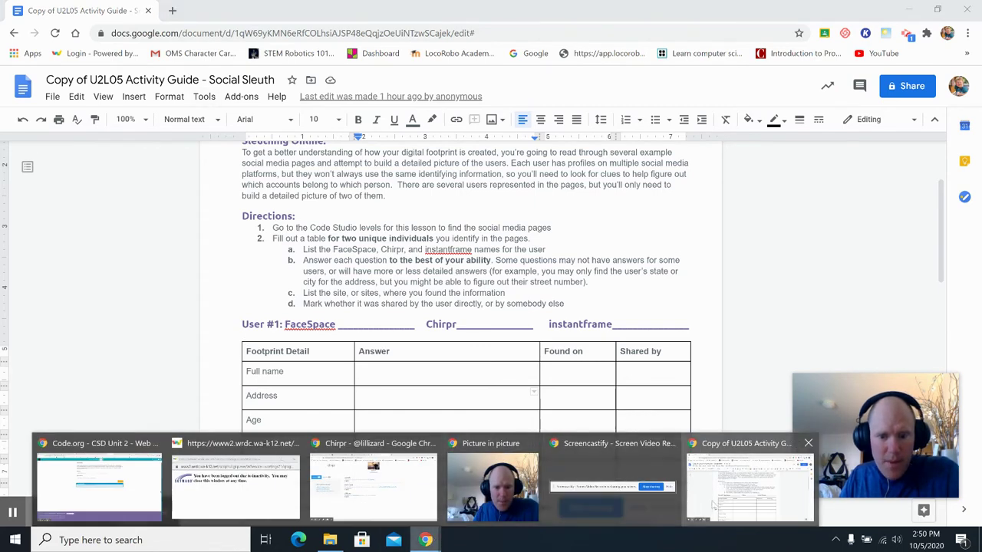
Bring the Chirpr profile forward, go back a page, and close it
{"action": "left_click", "coordinate": [371, 491]}
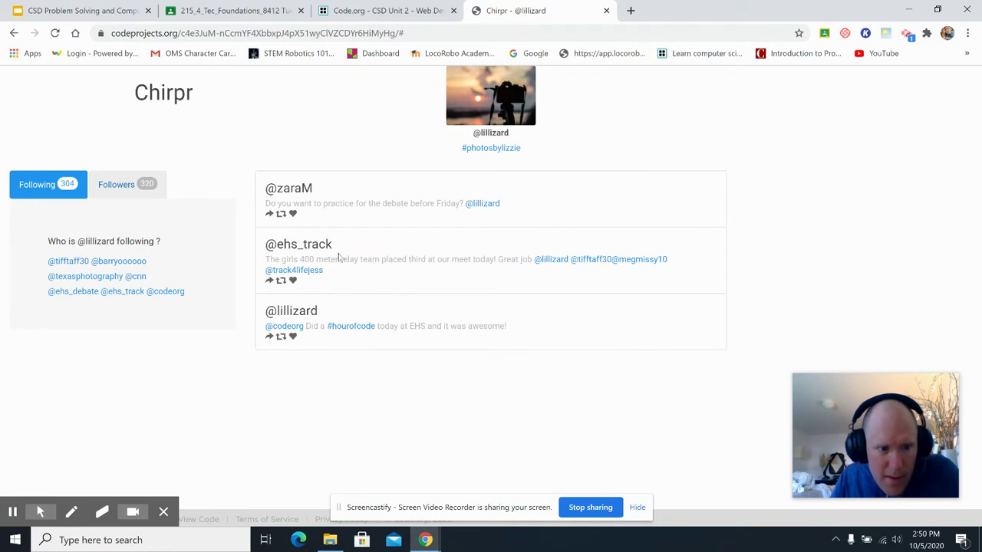
{"action": "left_click", "coordinate": [15, 35]}
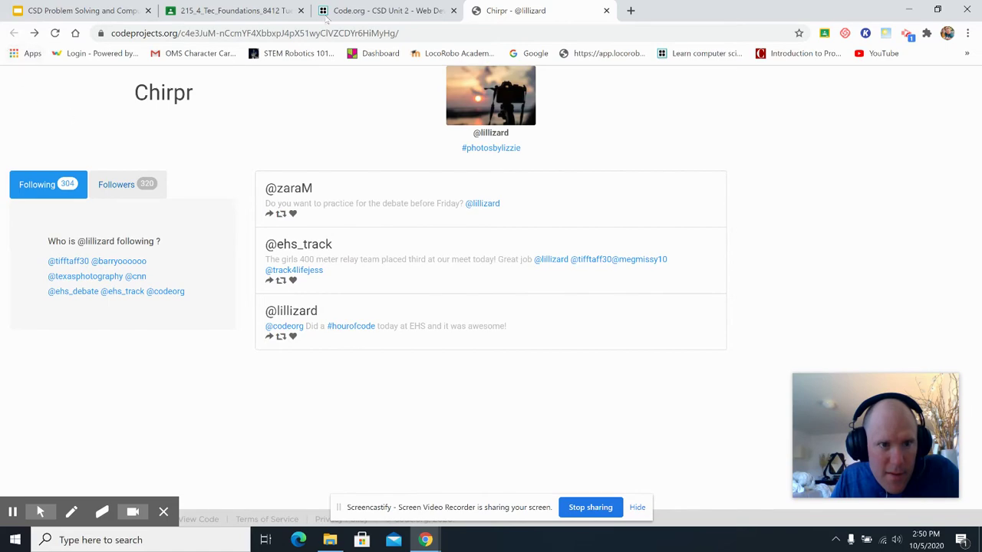
{"action": "left_click", "coordinate": [607, 11]}
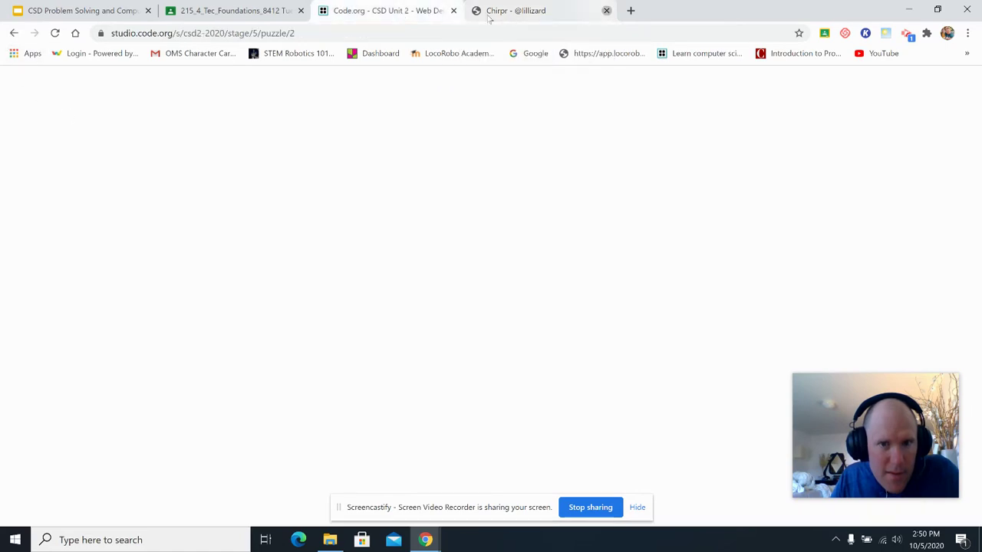
Open the photographer's instantframe profile, scroll through it, and close it
{"action": "scroll", "coordinate": [458, 269], "scroll_direction": "down", "scroll_amount": 2}
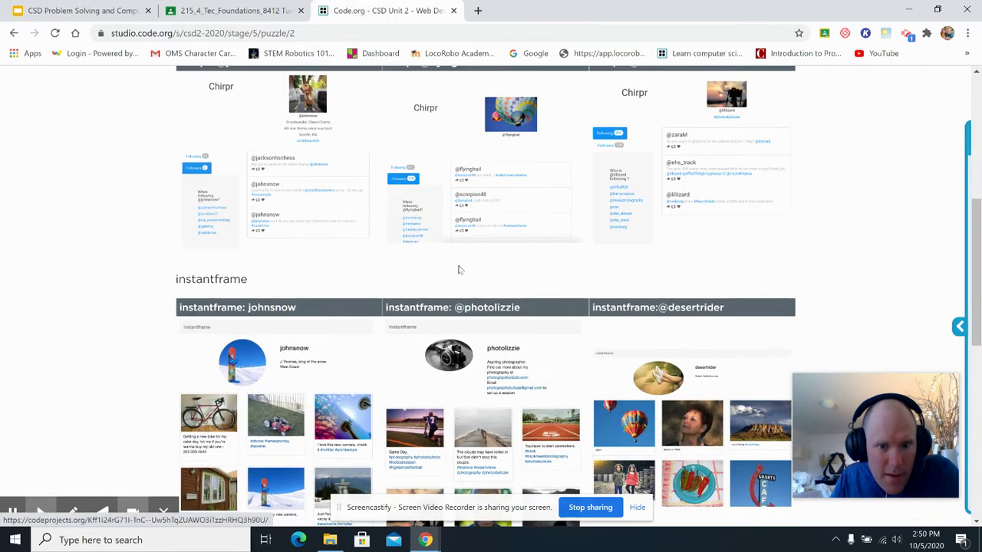
{"action": "scroll", "coordinate": [460, 276], "scroll_direction": "down", "scroll_amount": 1}
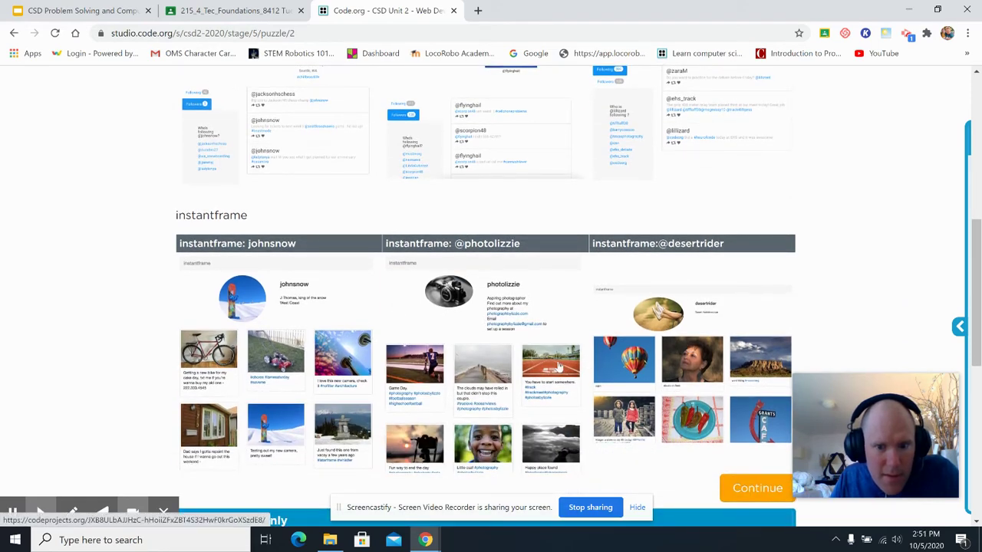
{"action": "left_click", "coordinate": [525, 371]}
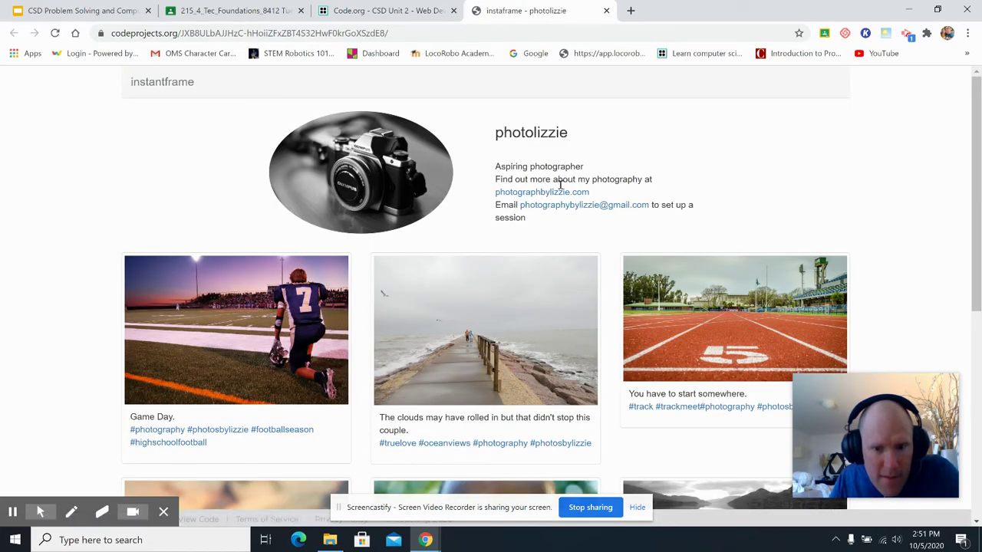
{"action": "scroll", "coordinate": [562, 221], "scroll_direction": "down", "scroll_amount": 3}
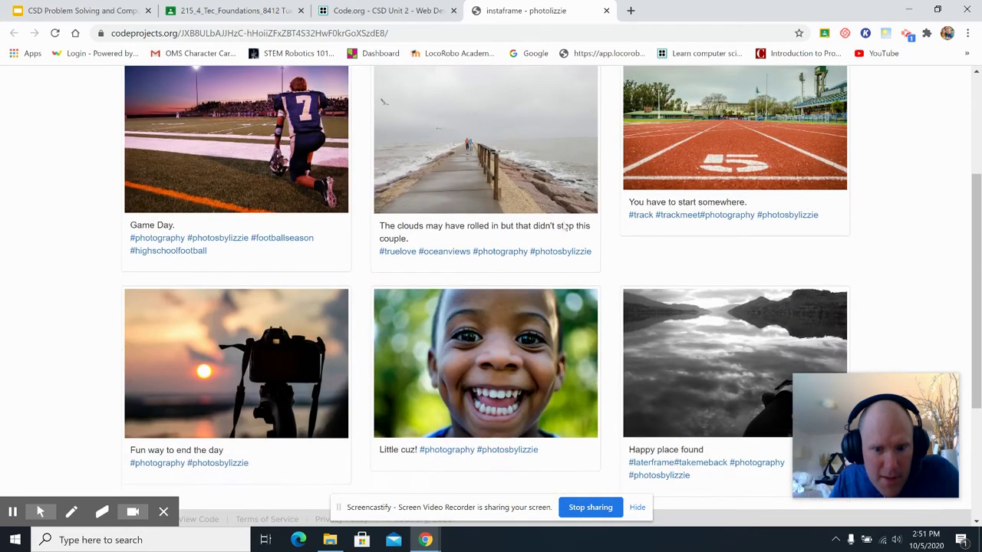
{"action": "scroll", "coordinate": [562, 222], "scroll_direction": "down", "scroll_amount": 3}
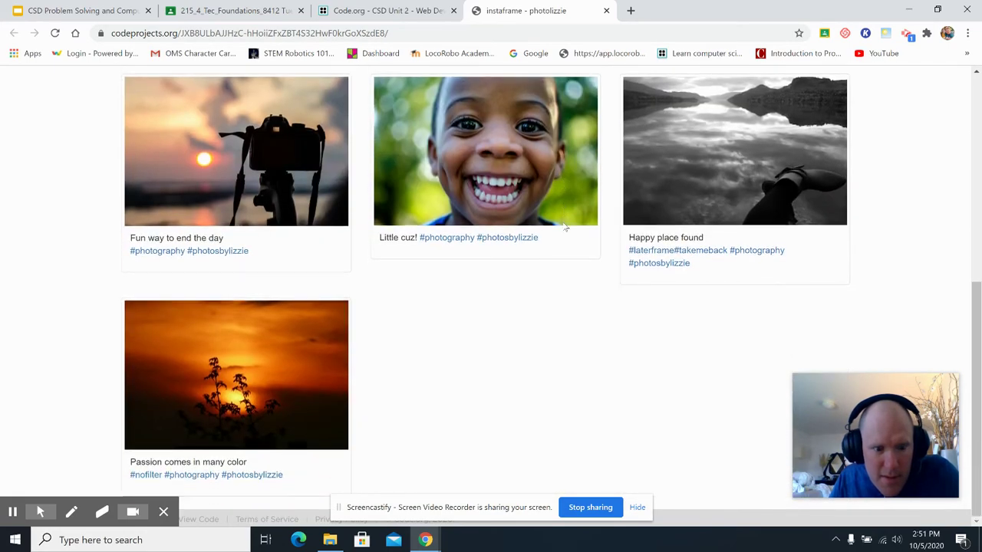
{"action": "scroll", "coordinate": [565, 227], "scroll_direction": "up", "scroll_amount": 4}
{"action": "scroll", "coordinate": [564, 227], "scroll_direction": "up", "scroll_amount": 1}
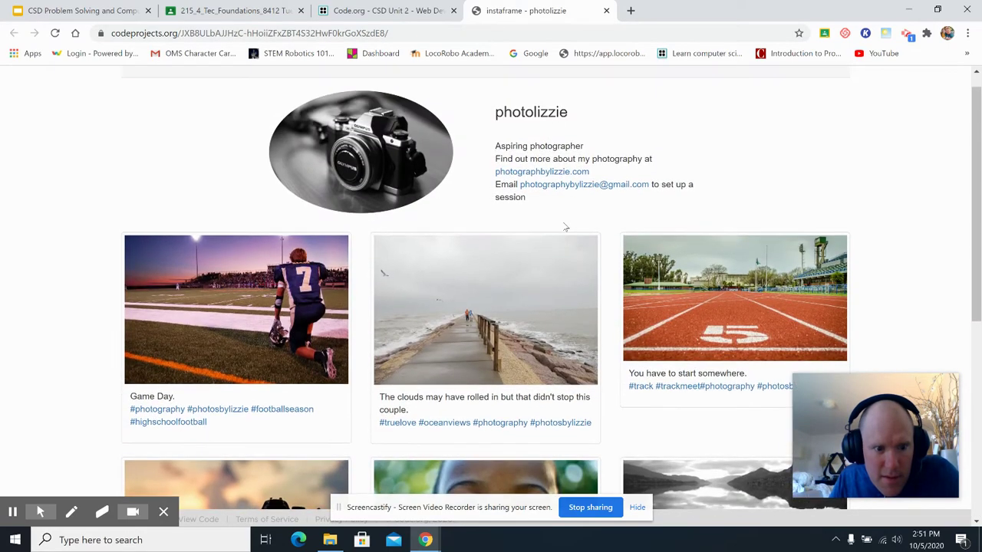
{"action": "scroll", "coordinate": [564, 227], "scroll_direction": "up", "scroll_amount": 1}
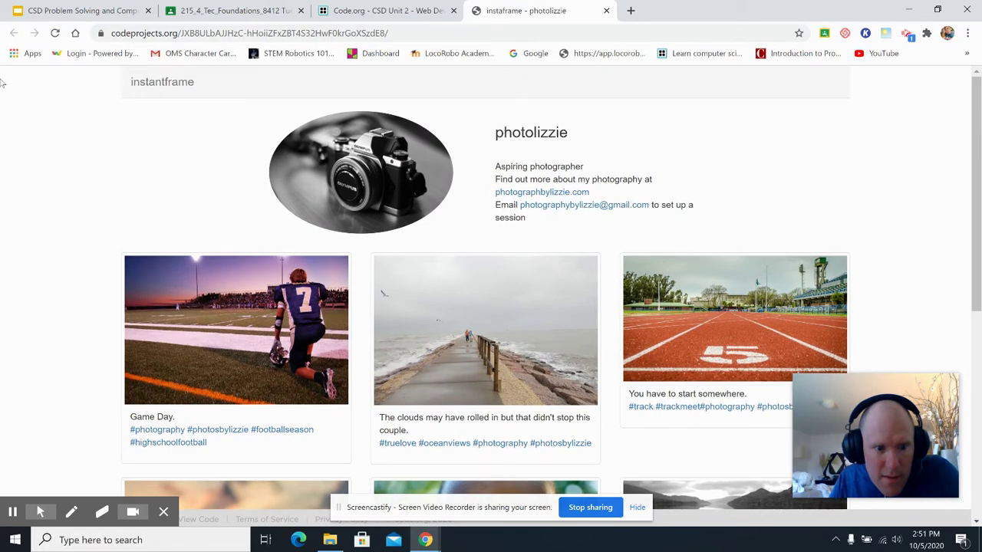
{"action": "left_click", "coordinate": [606, 11]}
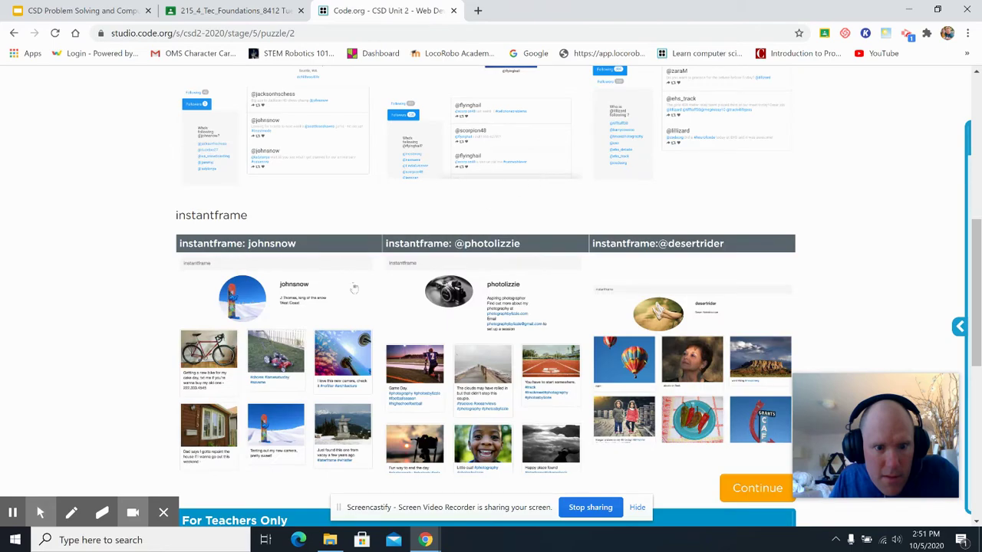
Open the first FaceSpace profile listed in the lesson
{"action": "scroll", "coordinate": [476, 320], "scroll_direction": "down", "scroll_amount": 1}
{"action": "scroll", "coordinate": [476, 320], "scroll_direction": "down", "scroll_amount": 4}
{"action": "scroll", "coordinate": [471, 318], "scroll_direction": "down", "scroll_amount": 1}
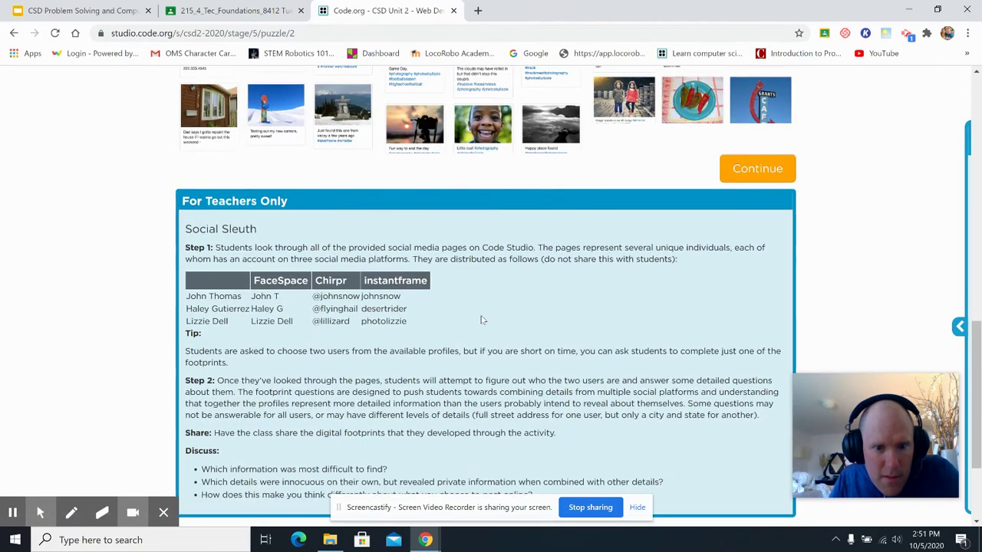
{"action": "scroll", "coordinate": [481, 319], "scroll_direction": "up", "scroll_amount": 3}
{"action": "scroll", "coordinate": [481, 319], "scroll_direction": "up", "scroll_amount": 5}
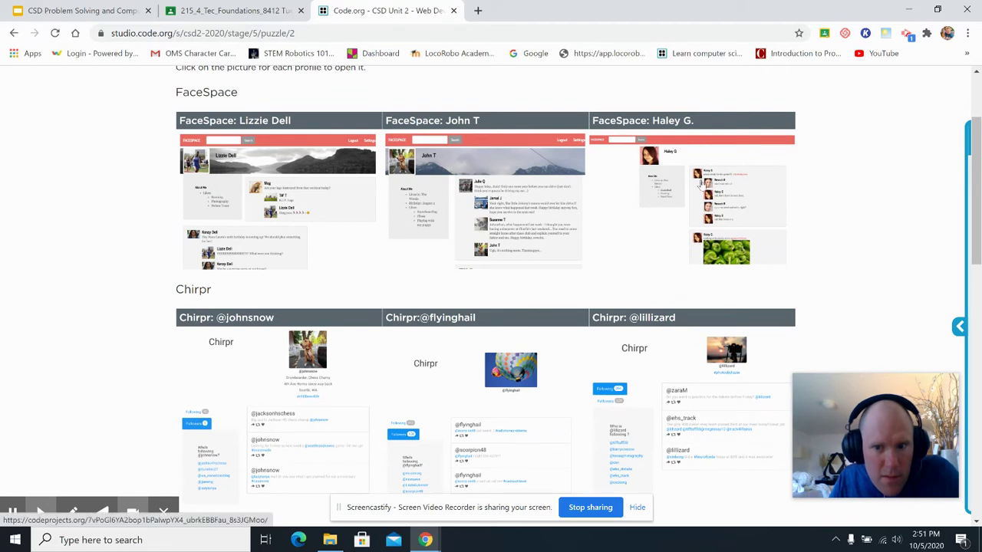
{"action": "left_click", "coordinate": [278, 197]}
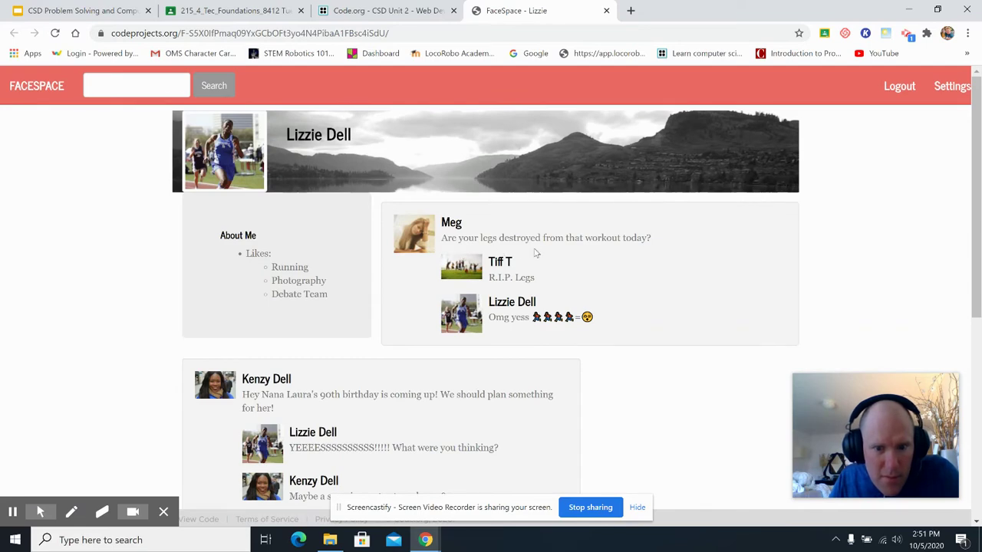
Read through the profile's About Me (Running, Photography, Debate Team) and posts
{"action": "scroll", "coordinate": [546, 316], "scroll_direction": "down", "scroll_amount": 3}
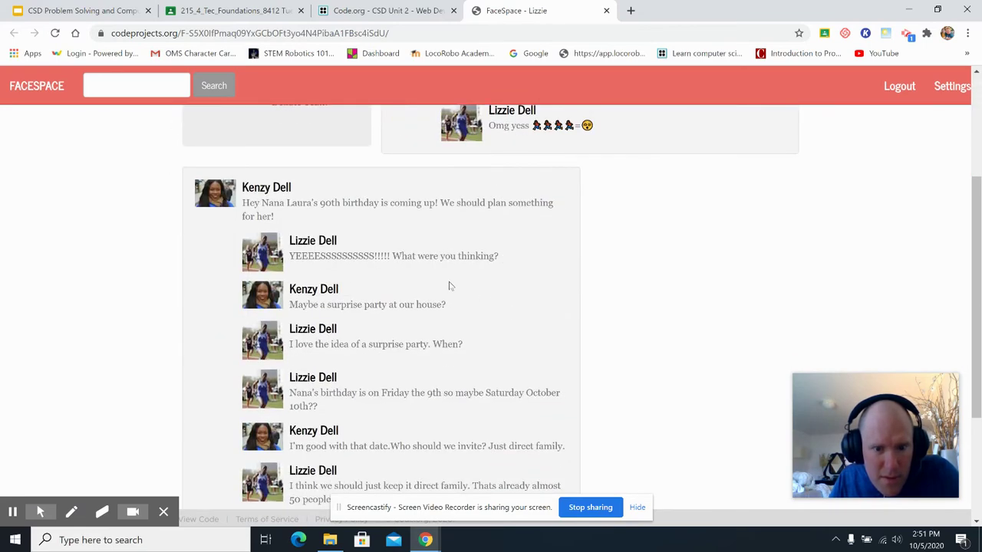
{"action": "scroll", "coordinate": [396, 259], "scroll_direction": "down", "scroll_amount": 2}
{"action": "scroll", "coordinate": [396, 264], "scroll_direction": "down", "scroll_amount": 1}
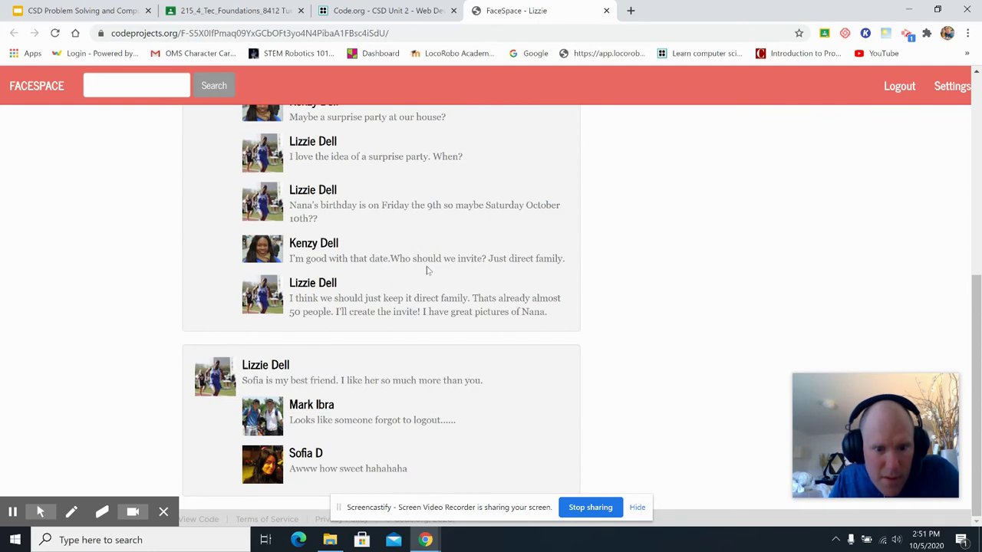
{"action": "scroll", "coordinate": [427, 266], "scroll_direction": "up", "scroll_amount": 1}
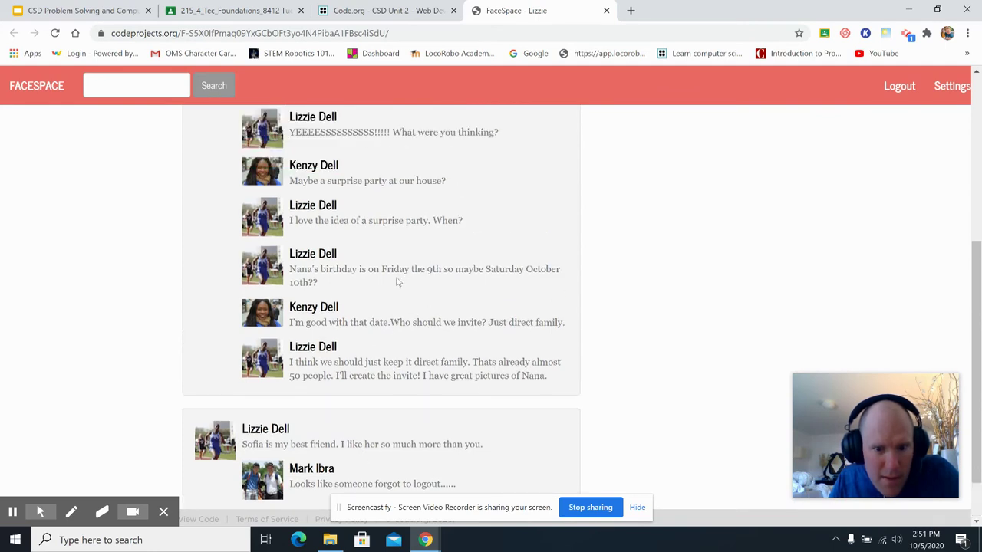
{"action": "scroll", "coordinate": [397, 283], "scroll_direction": "up", "scroll_amount": 1}
{"action": "scroll", "coordinate": [399, 282], "scroll_direction": "down", "scroll_amount": 2}
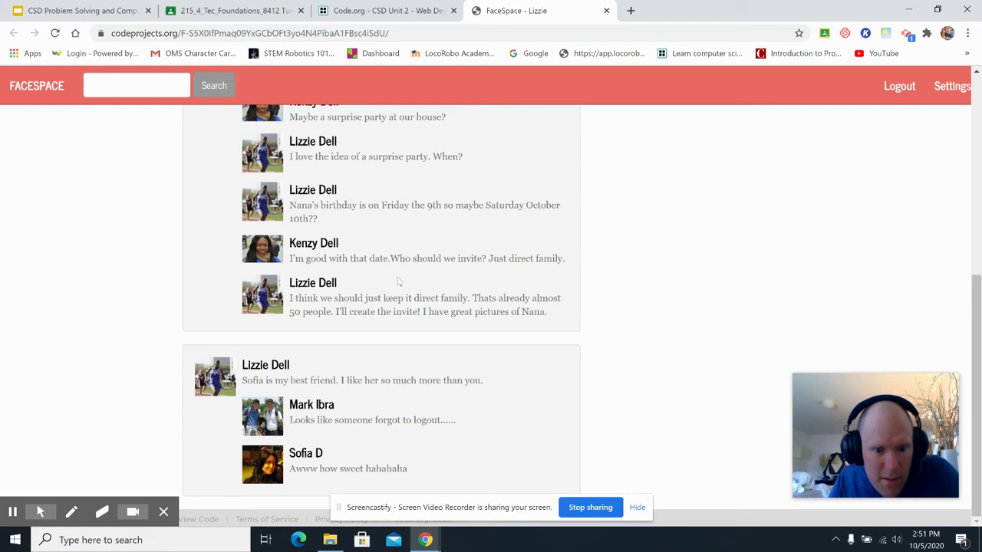
{"action": "scroll", "coordinate": [398, 282], "scroll_direction": "up", "scroll_amount": 1}
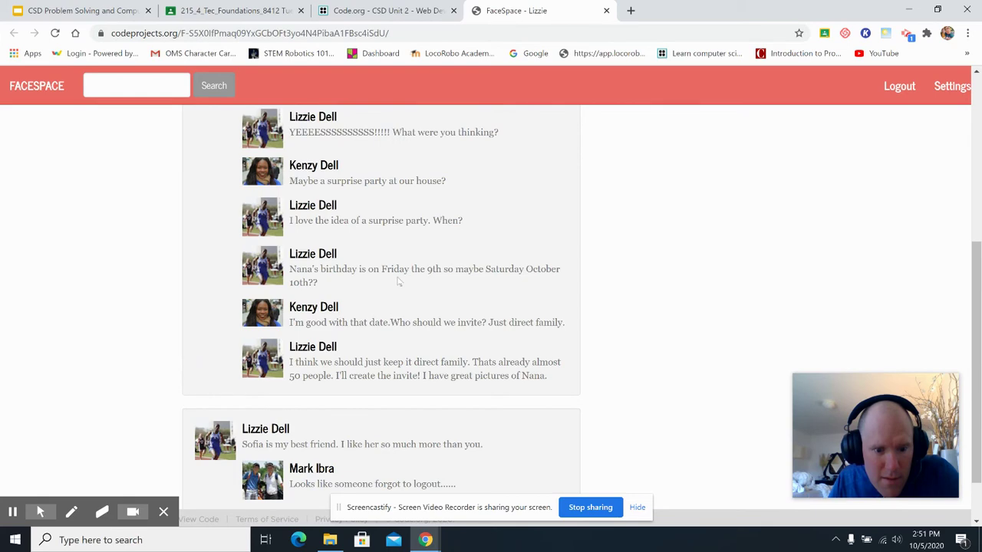
{"action": "scroll", "coordinate": [398, 283], "scroll_direction": "up", "scroll_amount": 3}
{"action": "scroll", "coordinate": [398, 283], "scroll_direction": "down", "scroll_amount": 1}
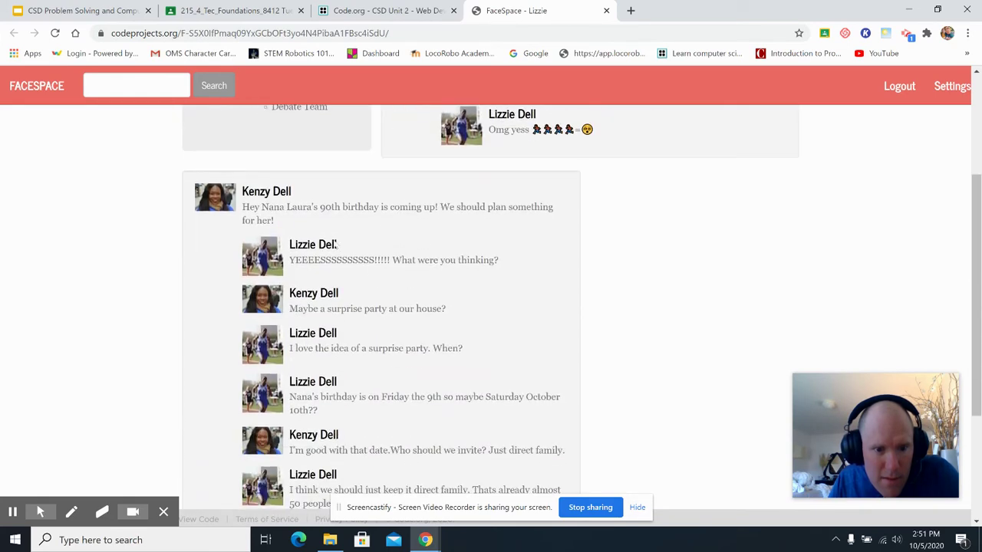
{"action": "scroll", "coordinate": [335, 243], "scroll_direction": "down", "scroll_amount": 1}
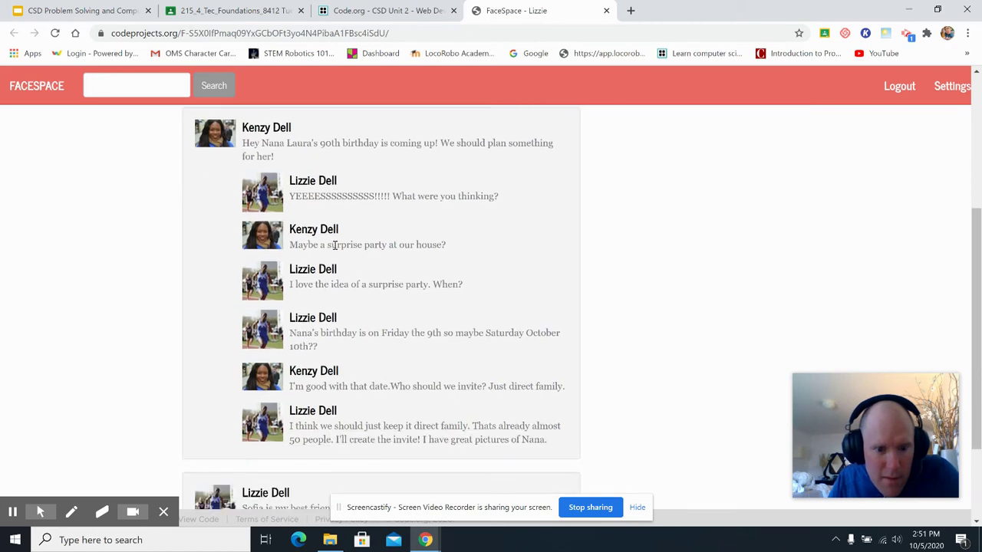
{"action": "scroll", "coordinate": [340, 247], "scroll_direction": "up", "scroll_amount": 4}
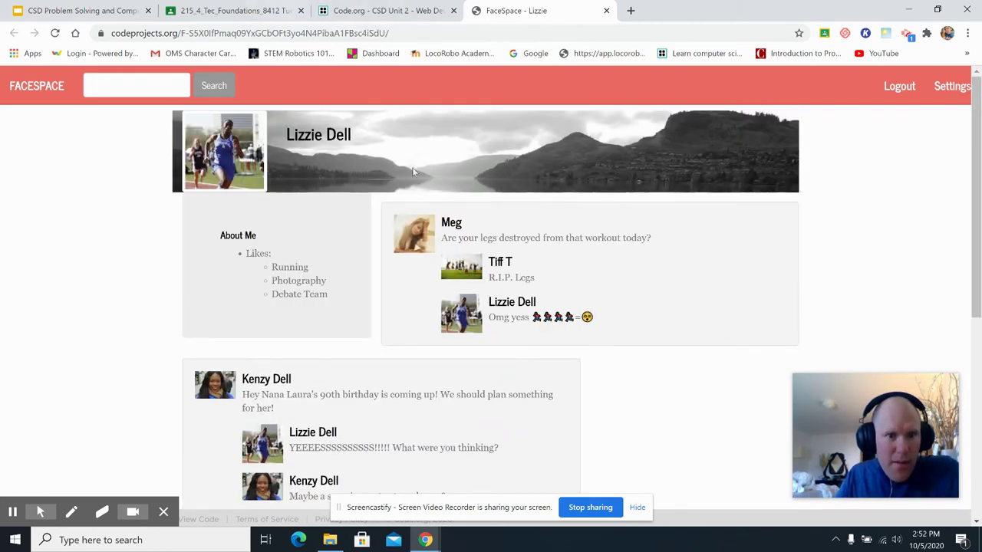
Switch to the activity guide and scroll down to a Hobbies answer cell
{"action": "mouse_move", "coordinate": [426, 540]}
{"action": "left_click", "coordinate": [735, 482]}
{"action": "scroll", "coordinate": [382, 310], "scroll_direction": "down", "scroll_amount": 3}
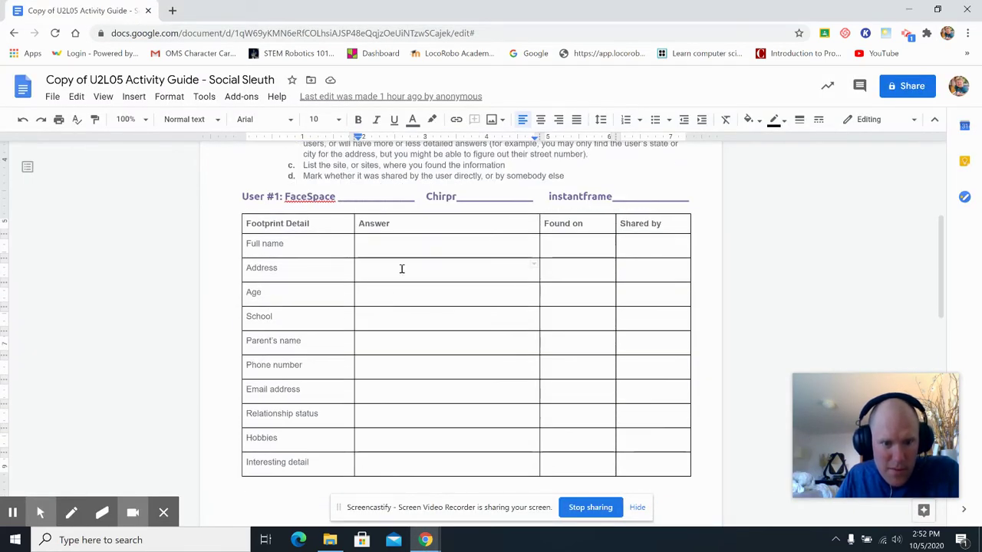
{"action": "scroll", "coordinate": [358, 205], "scroll_direction": "down", "scroll_amount": 1}
{"action": "scroll", "coordinate": [358, 230], "scroll_direction": "down", "scroll_amount": 1}
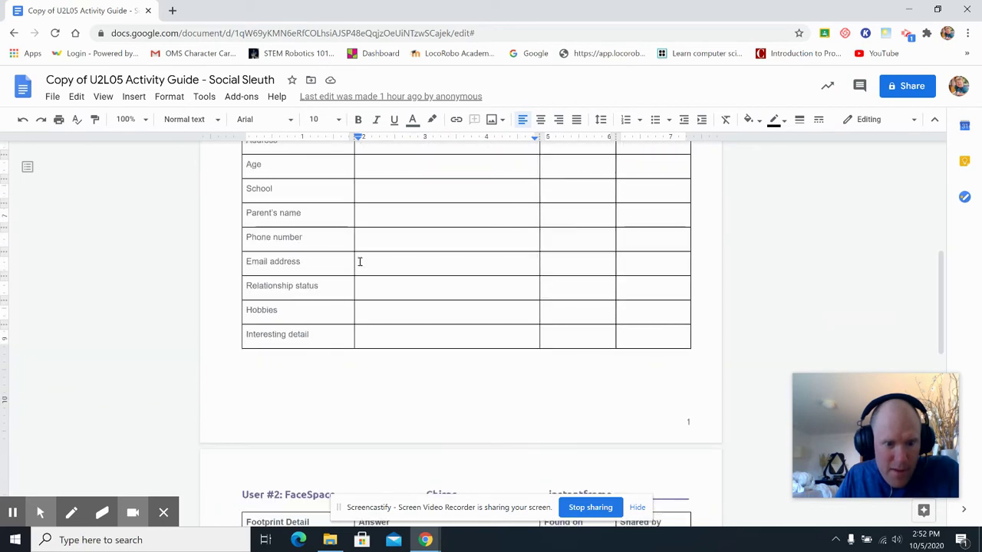
{"action": "left_click", "coordinate": [373, 314]}
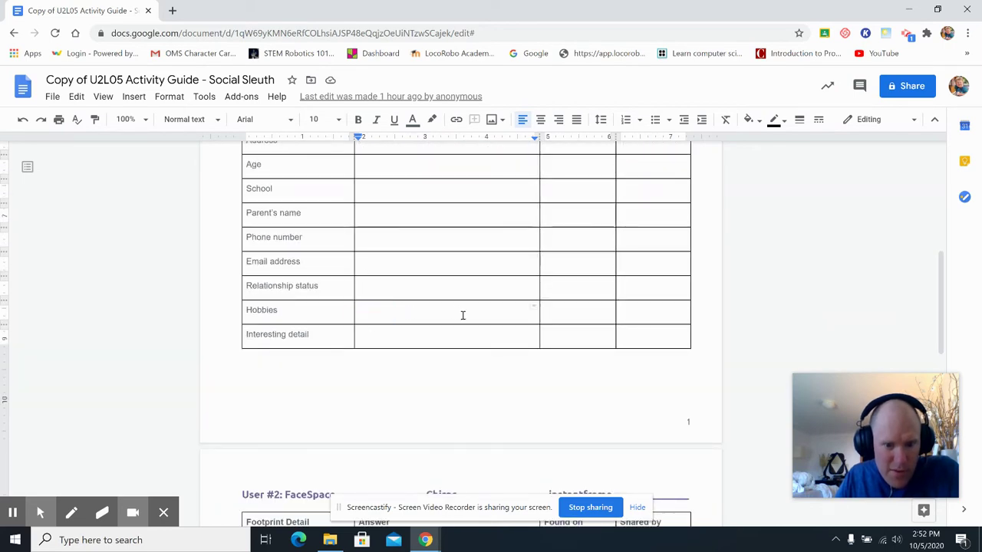
Move through User #2's Full name answer, Found on, Shared by, and Address Shared by cells
{"action": "scroll", "coordinate": [464, 319], "scroll_direction": "down", "scroll_amount": 2}
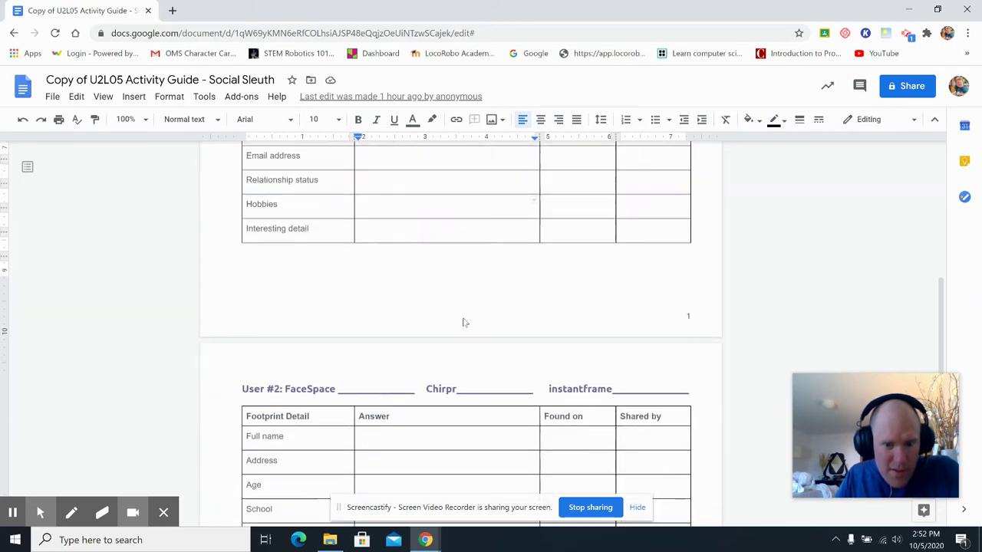
{"action": "scroll", "coordinate": [465, 322], "scroll_direction": "down", "scroll_amount": 8}
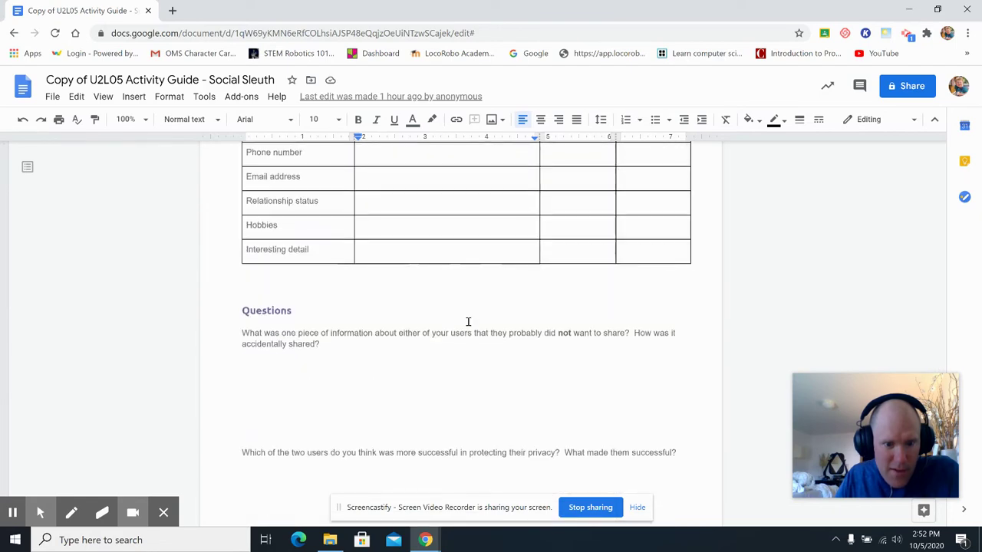
{"action": "scroll", "coordinate": [468, 322], "scroll_direction": "up", "scroll_amount": 4}
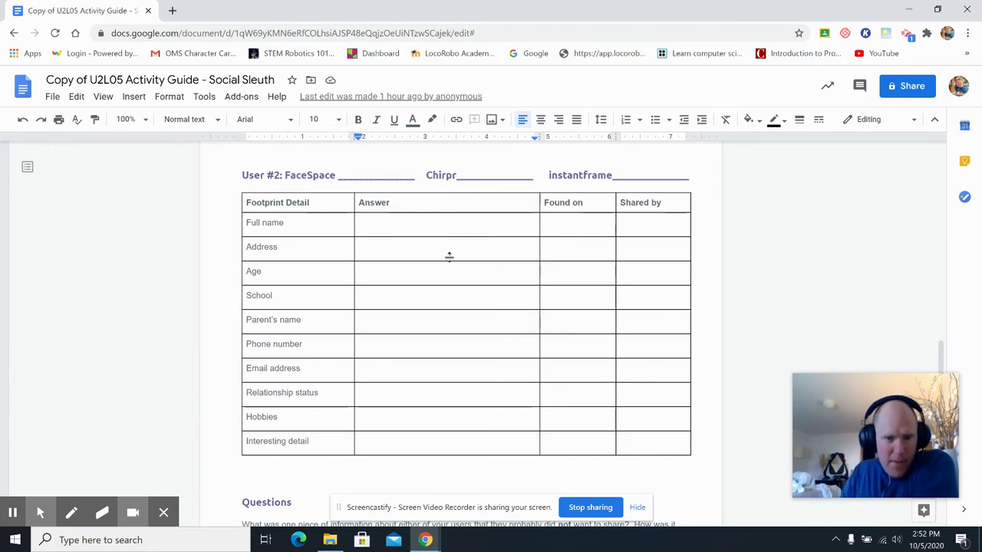
{"action": "left_click", "coordinate": [399, 222]}
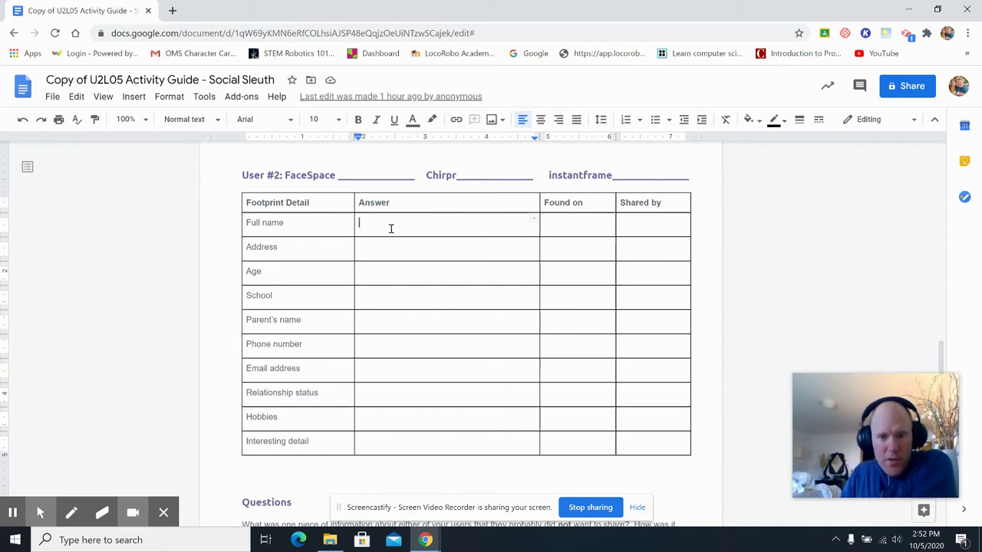
{"action": "left_click", "coordinate": [590, 224]}
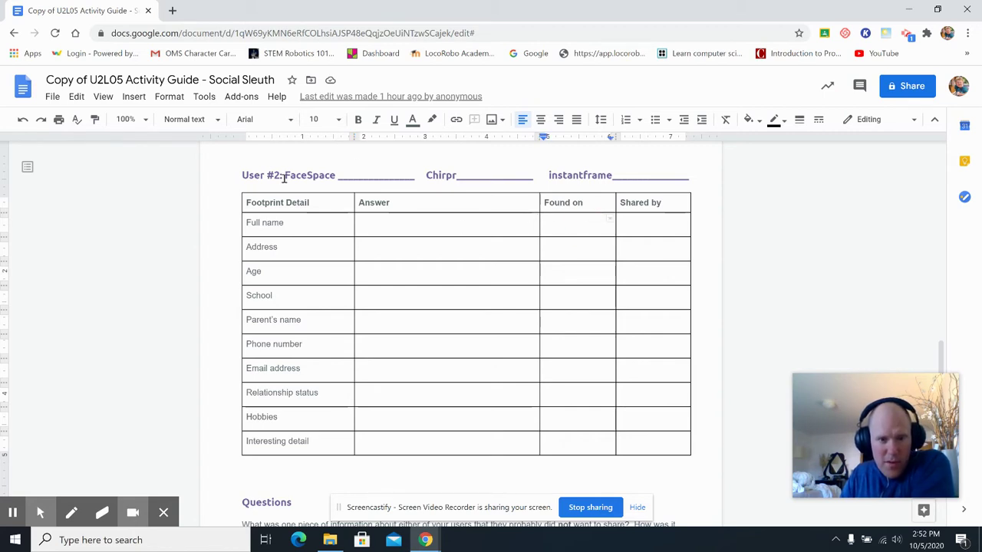
{"action": "double_click", "coordinate": [657, 222]}
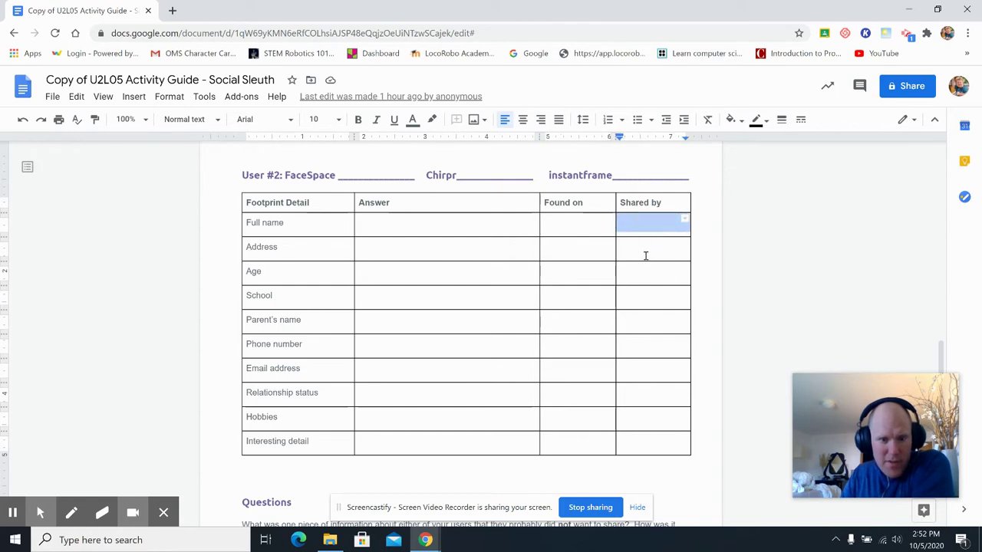
{"action": "left_click", "coordinate": [629, 255]}
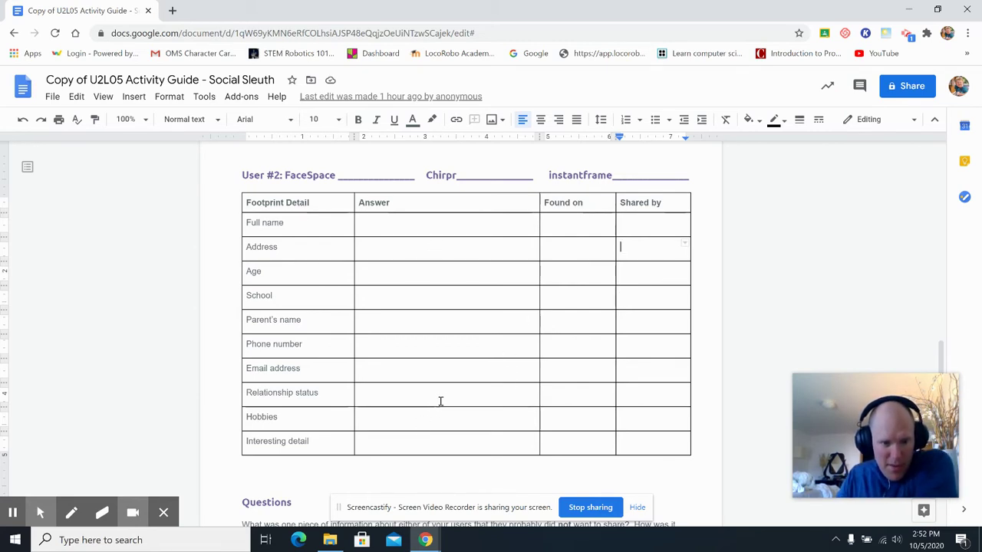
{"action": "left_click", "coordinate": [407, 393]}
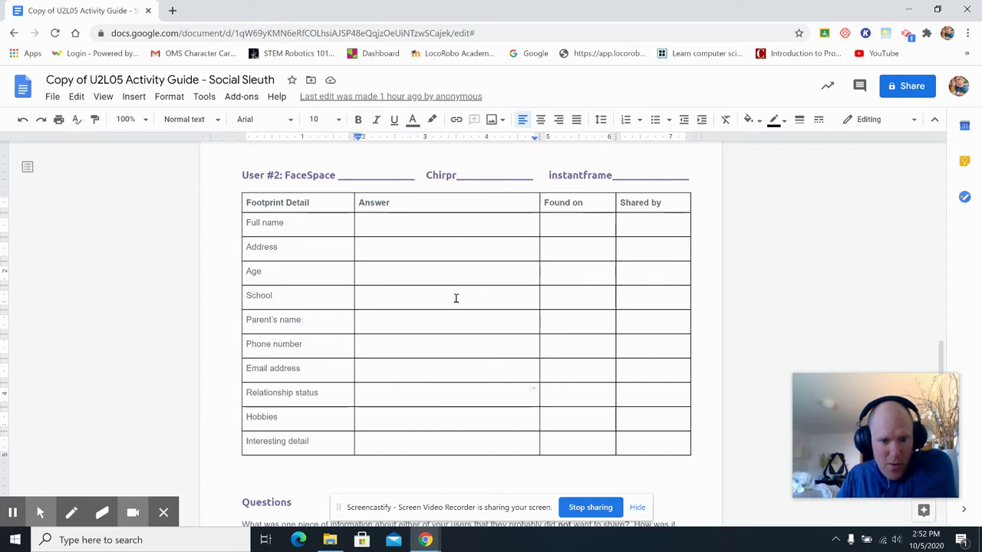
{"action": "scroll", "coordinate": [460, 272], "scroll_direction": "up", "scroll_amount": 3}
{"action": "scroll", "coordinate": [460, 272], "scroll_direction": "up", "scroll_amount": 3}
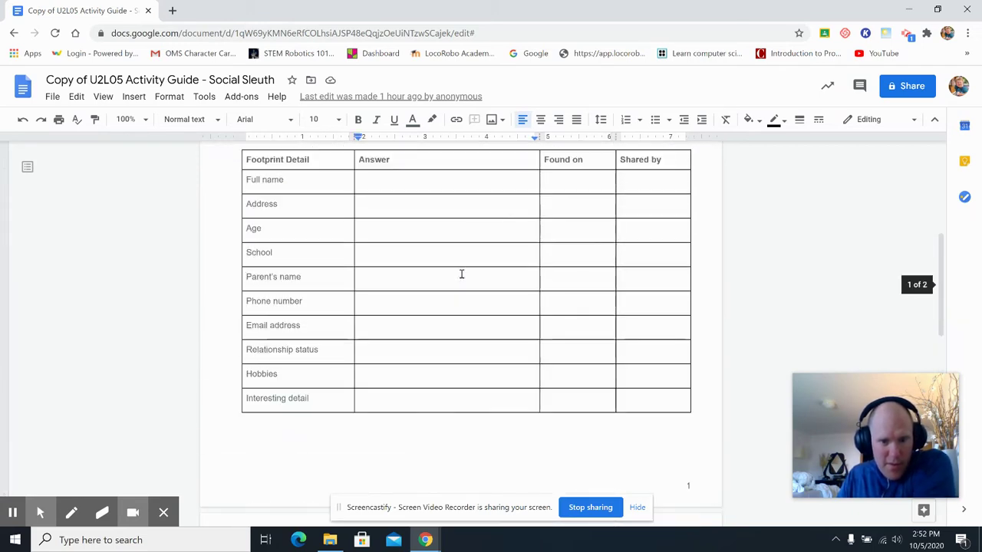
{"action": "scroll", "coordinate": [463, 277], "scroll_direction": "up", "scroll_amount": 2}
{"action": "scroll", "coordinate": [465, 281], "scroll_direction": "down", "scroll_amount": 2}
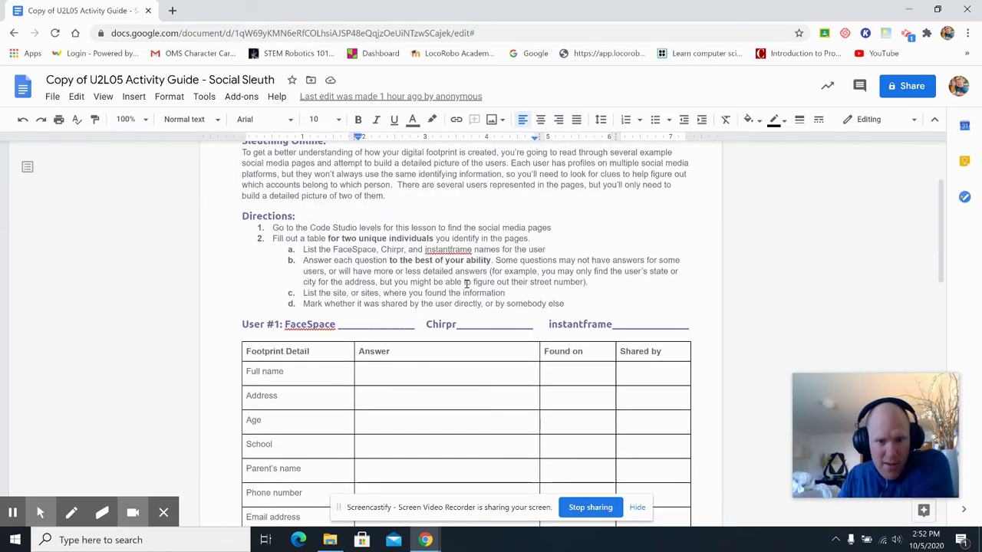
{"action": "scroll", "coordinate": [467, 285], "scroll_direction": "down", "scroll_amount": 7}
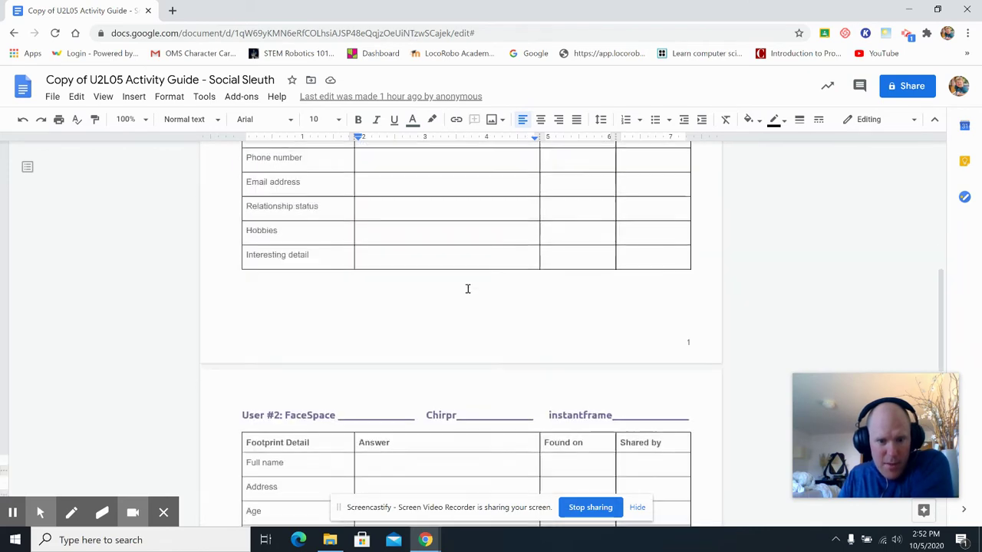
{"action": "scroll", "coordinate": [467, 290], "scroll_direction": "down", "scroll_amount": 2}
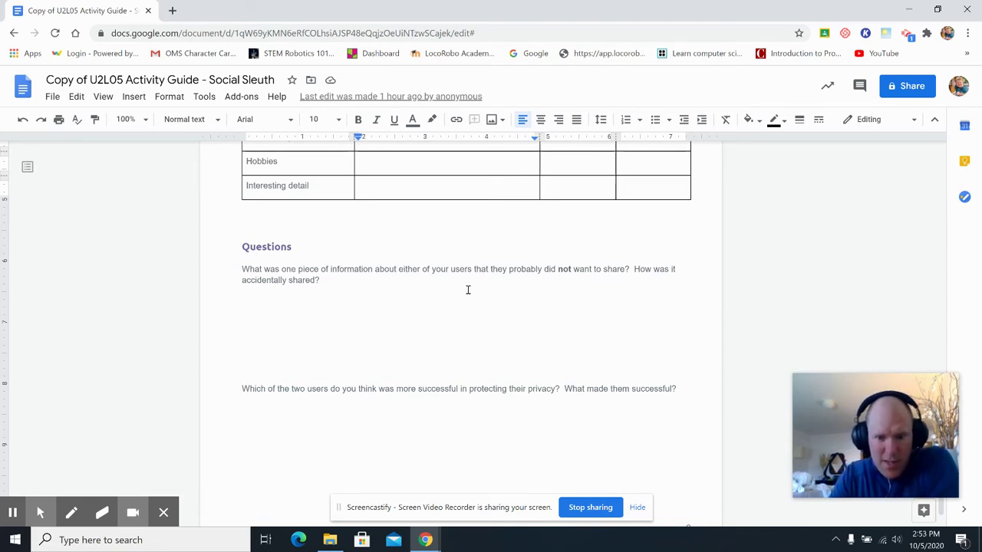
{"action": "scroll", "coordinate": [530, 416], "scroll_direction": "up", "scroll_amount": 7}
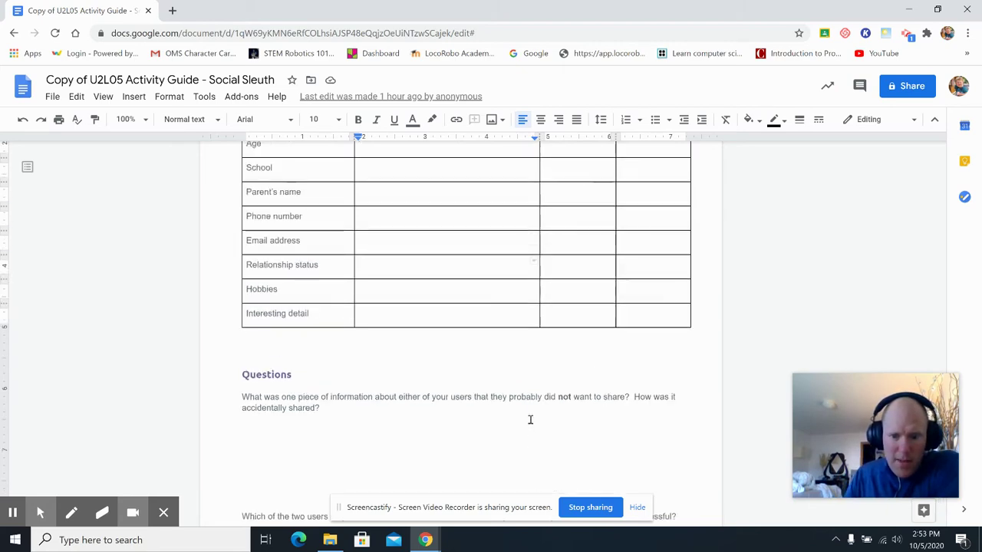
{"action": "scroll", "coordinate": [445, 466], "scroll_direction": "up", "scroll_amount": 4}
{"action": "scroll", "coordinate": [427, 333], "scroll_direction": "down", "scroll_amount": 7}
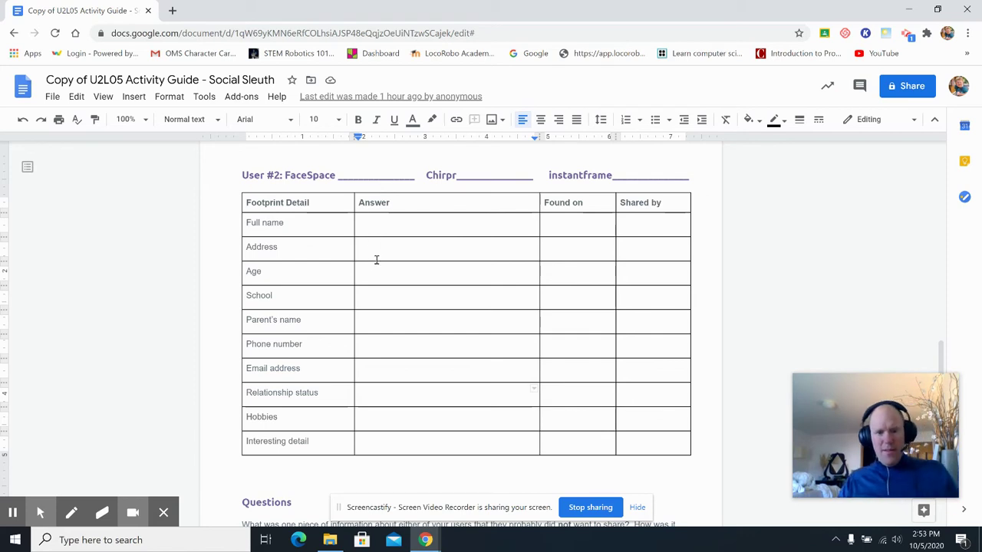
{"action": "scroll", "coordinate": [372, 263], "scroll_direction": "down", "scroll_amount": 4}
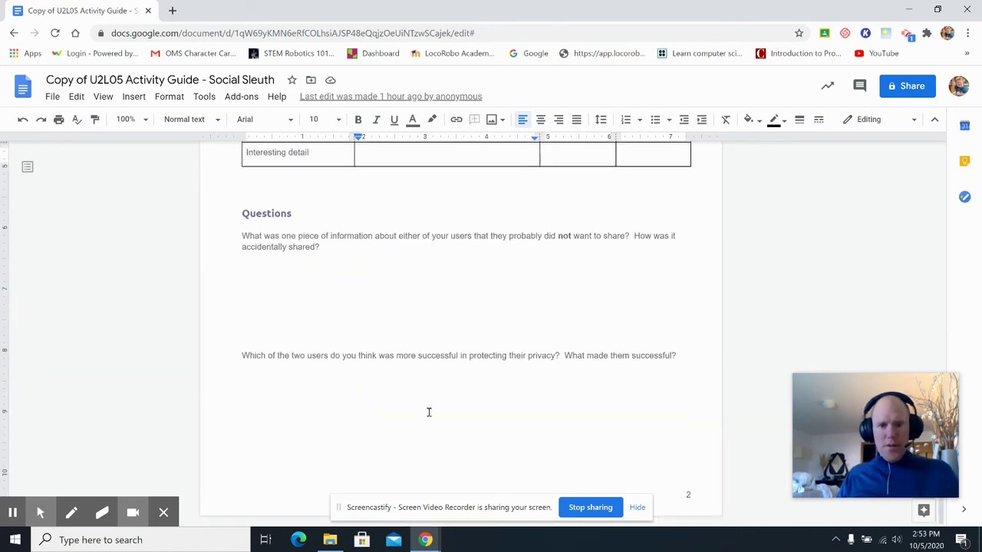
{"action": "scroll", "coordinate": [448, 222], "scroll_direction": "up", "scroll_amount": 2}
{"action": "scroll", "coordinate": [447, 221], "scroll_direction": "up", "scroll_amount": 2}
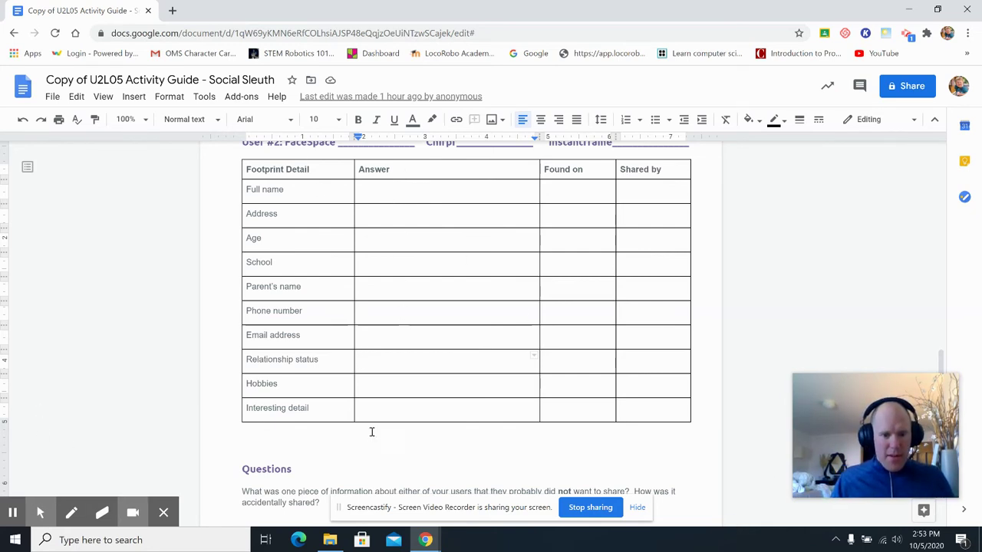
Bring the FaceSpace profile forward and scroll down to its birthday-party posts
{"action": "mouse_move", "coordinate": [426, 540]}
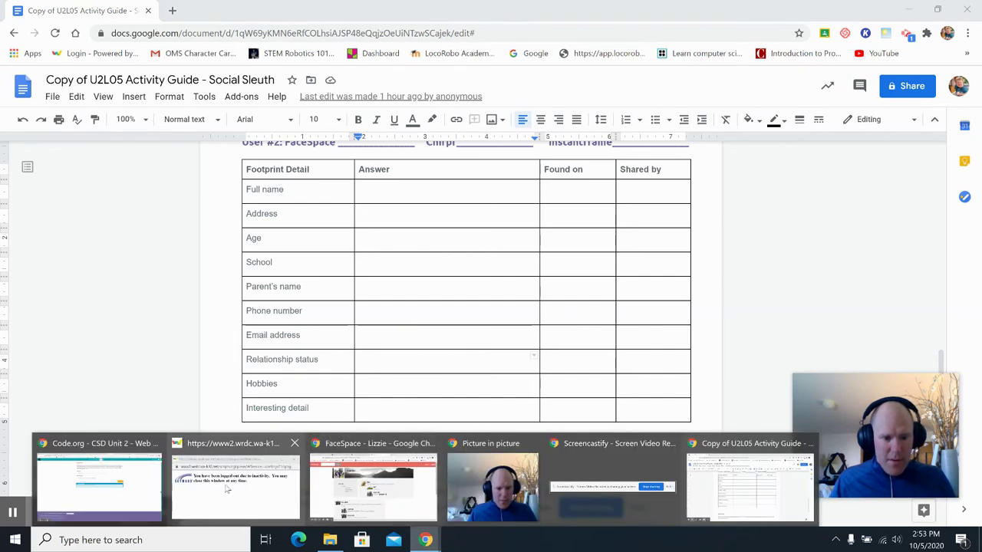
{"action": "left_click", "coordinate": [372, 479]}
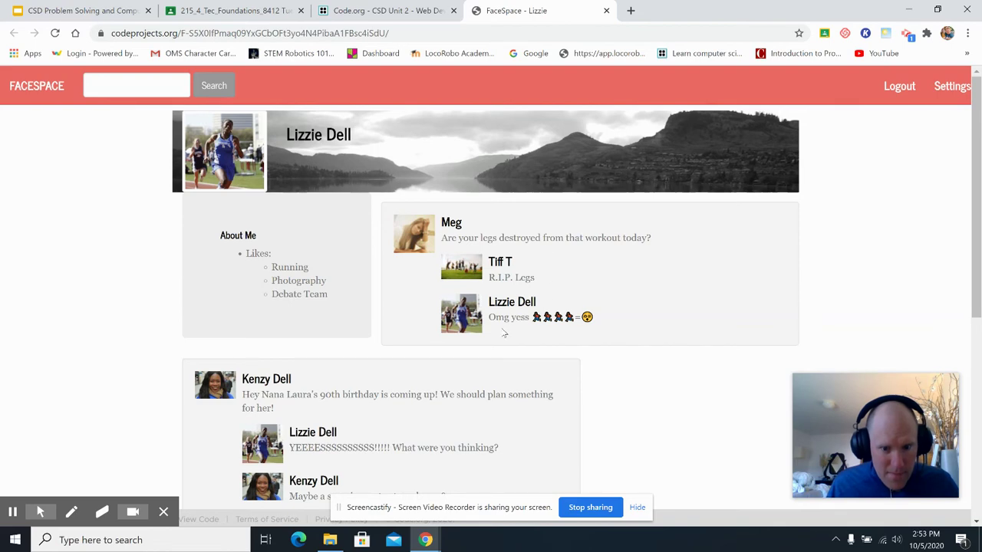
{"action": "scroll", "coordinate": [529, 292], "scroll_direction": "down", "scroll_amount": 1}
{"action": "scroll", "coordinate": [501, 328], "scroll_direction": "up", "scroll_amount": 1}
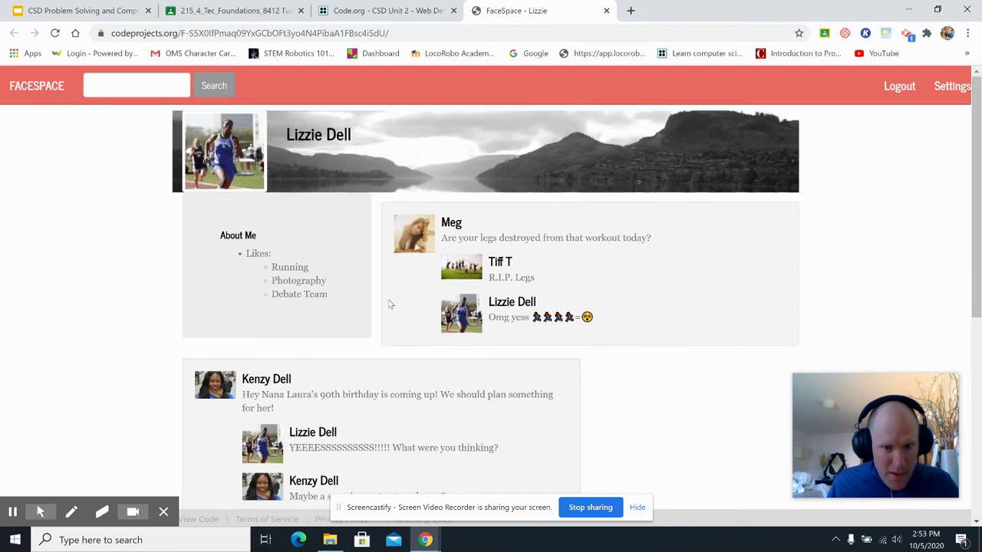
{"action": "scroll", "coordinate": [388, 305], "scroll_direction": "down", "scroll_amount": 2}
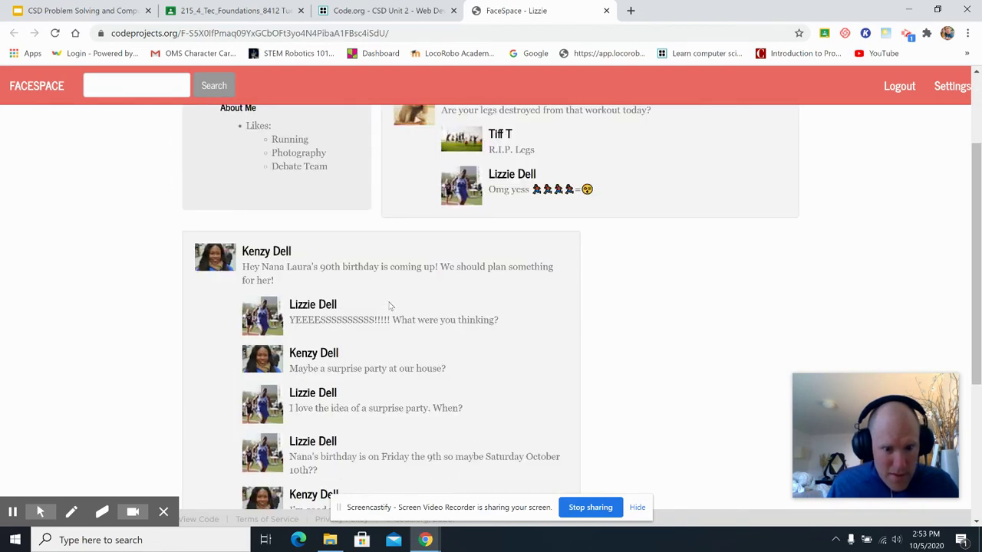
{"action": "scroll", "coordinate": [389, 308], "scroll_direction": "down", "scroll_amount": 3}
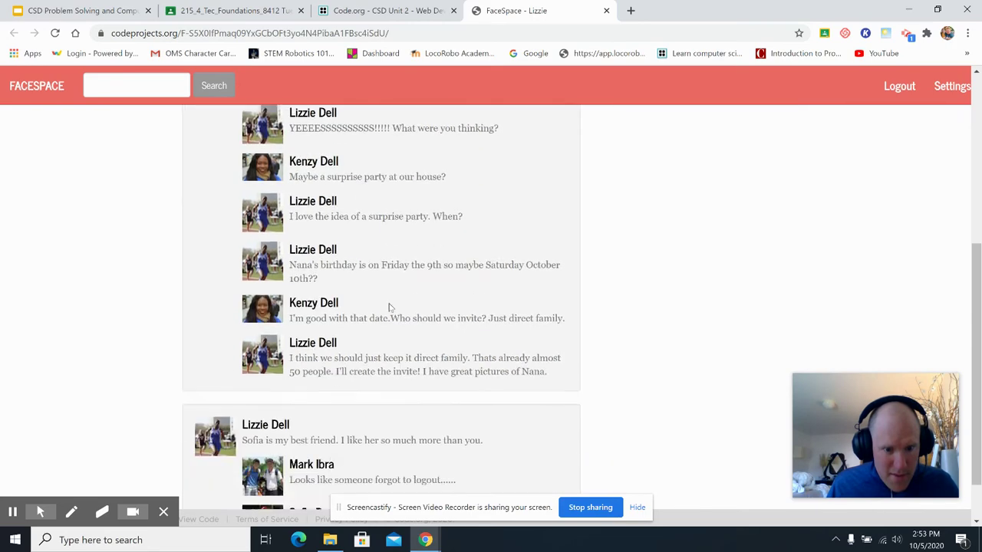
{"action": "scroll", "coordinate": [389, 308], "scroll_direction": "down", "scroll_amount": 1}
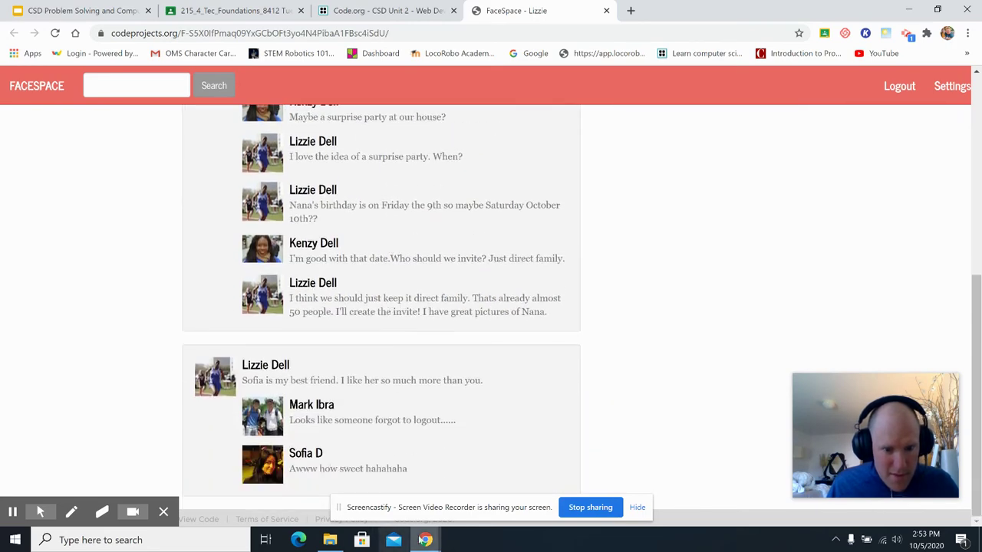
Enter User #2's full name, found on 'FaceSpace', shared by 'Self'
{"action": "mouse_move", "coordinate": [424, 541]}
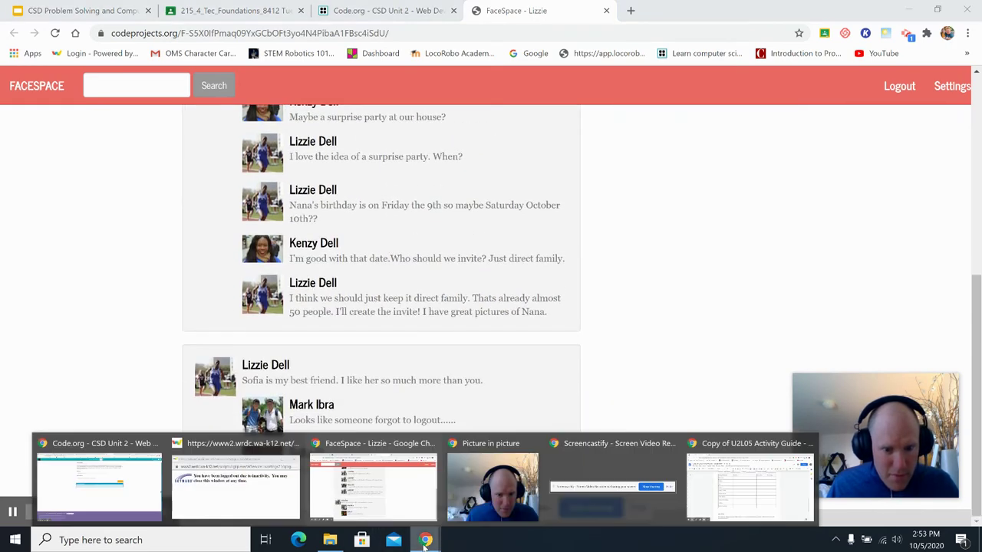
{"action": "left_click", "coordinate": [747, 485]}
{"action": "left_click", "coordinate": [374, 195]}
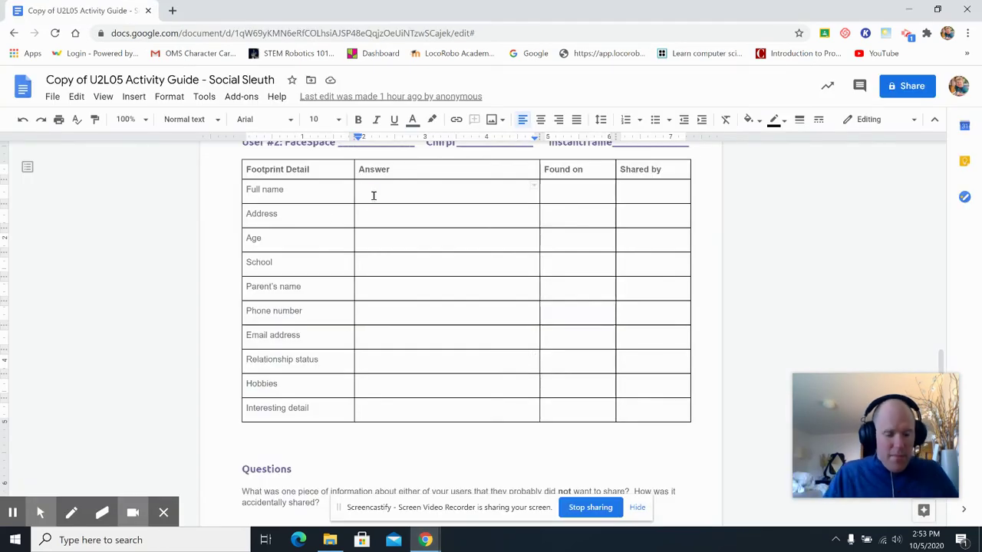
{"action": "type", "text": "Lizzie Dell"}
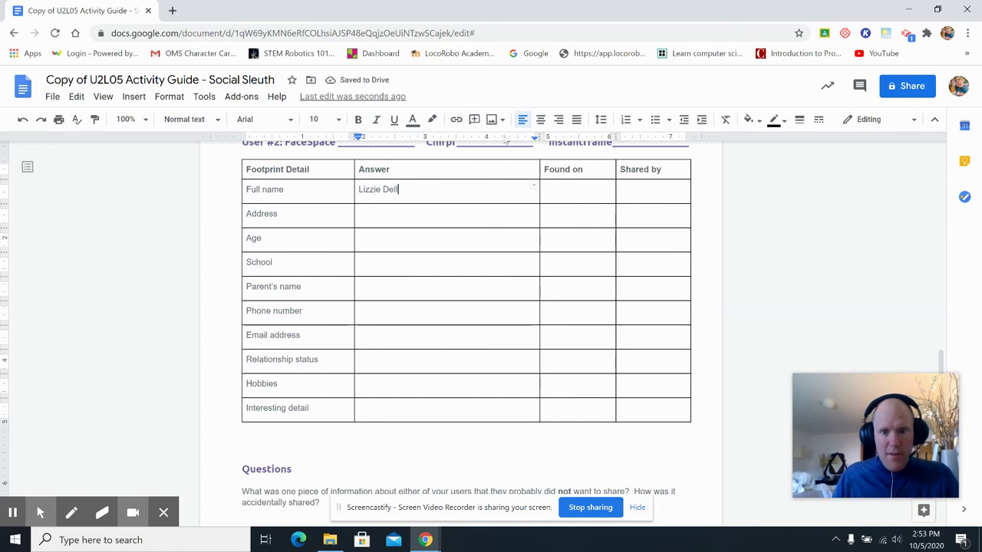
{"action": "left_click", "coordinate": [559, 200]}
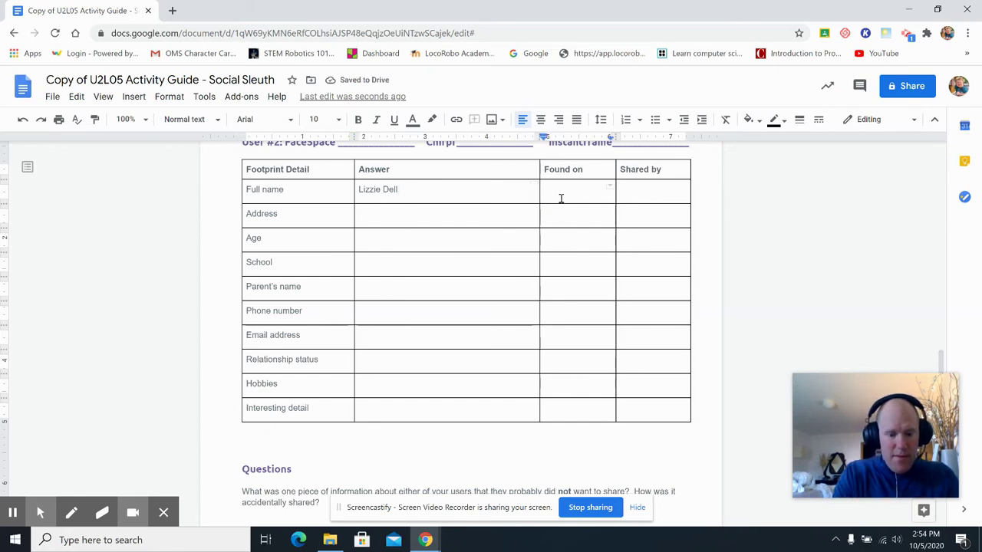
{"action": "type", "text": "FaceSpace"}
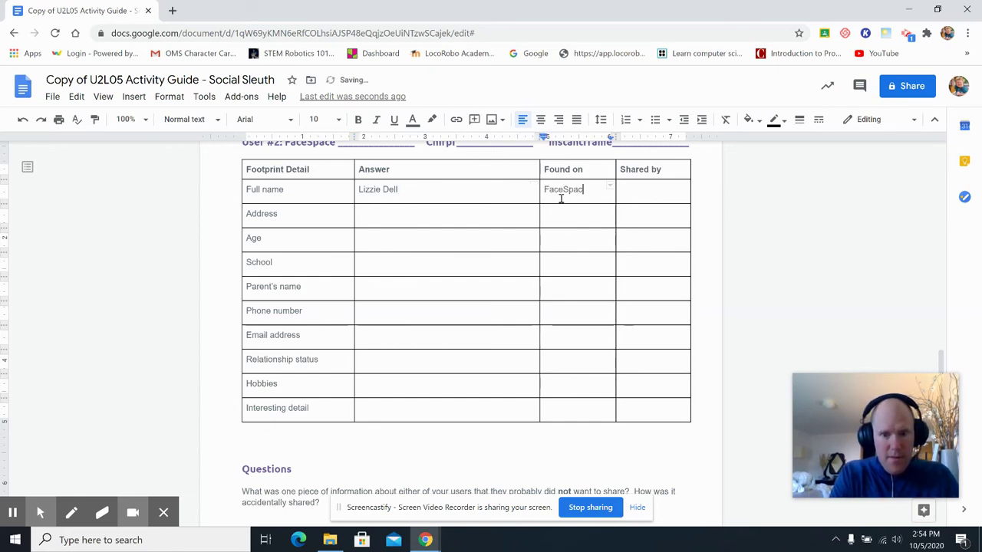
{"action": "left_click", "coordinate": [638, 202]}
{"action": "left_click", "coordinate": [638, 191]}
{"action": "type", "text": "Self"}
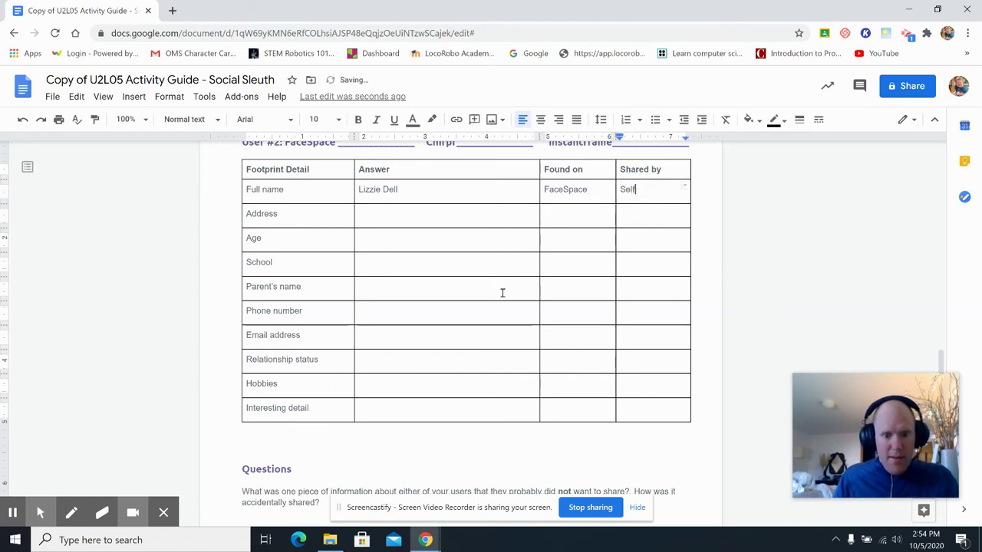
Type 'Photography, Running,' into User #2's Hobbies answer cell
{"action": "scroll", "coordinate": [501, 292], "scroll_direction": "down", "scroll_amount": 1}
{"action": "scroll", "coordinate": [499, 290], "scroll_direction": "up", "scroll_amount": 3}
{"action": "scroll", "coordinate": [476, 307], "scroll_direction": "down", "scroll_amount": 1}
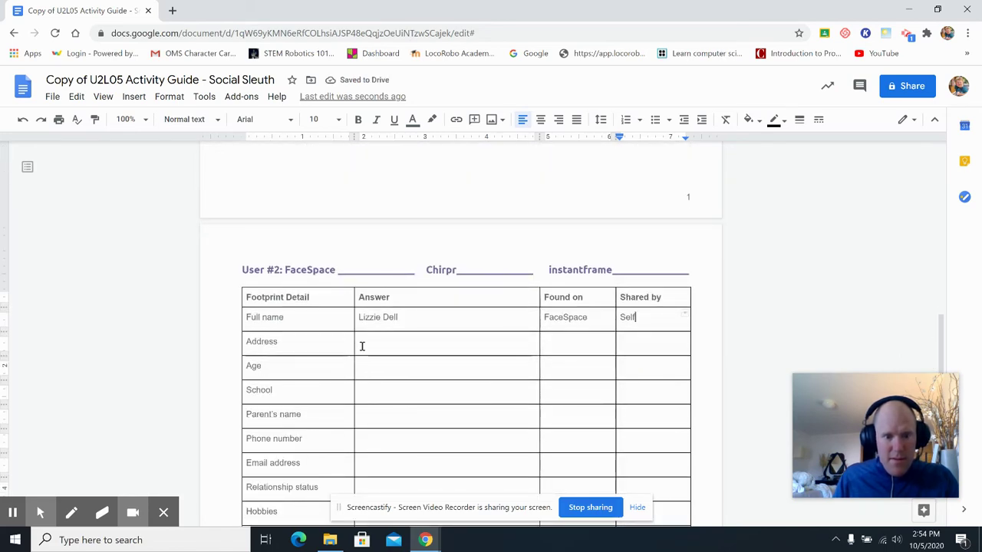
{"action": "scroll", "coordinate": [363, 386], "scroll_direction": "down", "scroll_amount": 2}
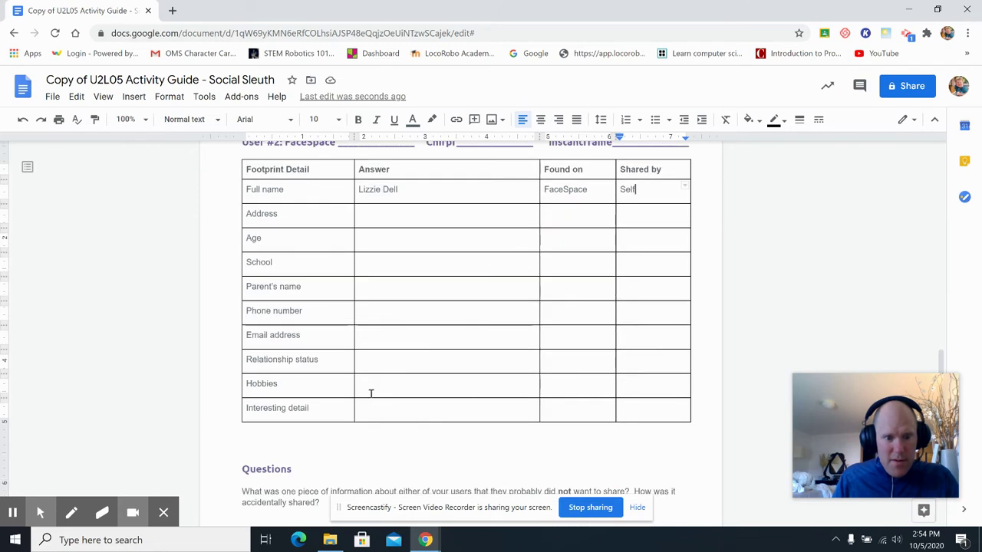
{"action": "left_click", "coordinate": [371, 386]}
{"action": "type", "text": "Photography, Running,"}
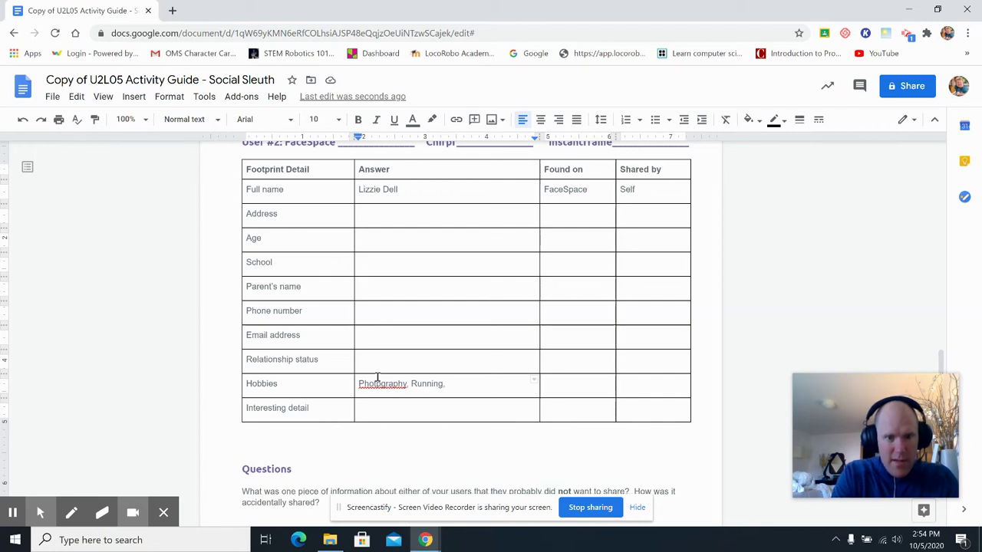
{"action": "mouse_move", "coordinate": [426, 539]}
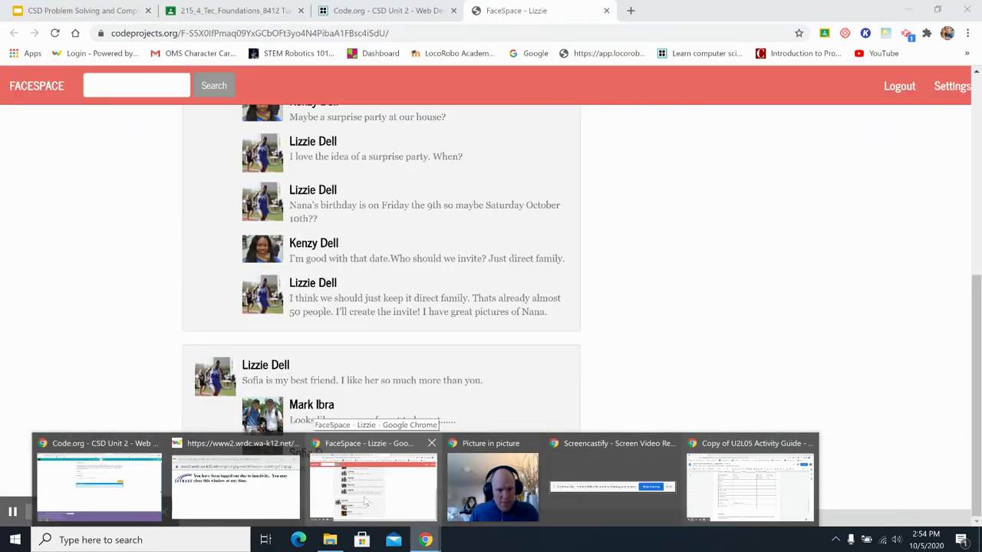
Read the FaceSpace About Me likes and the surprise 90th birthday party thread
{"action": "left_click", "coordinate": [366, 499]}
{"action": "scroll", "coordinate": [316, 352], "scroll_direction": "up", "scroll_amount": 3}
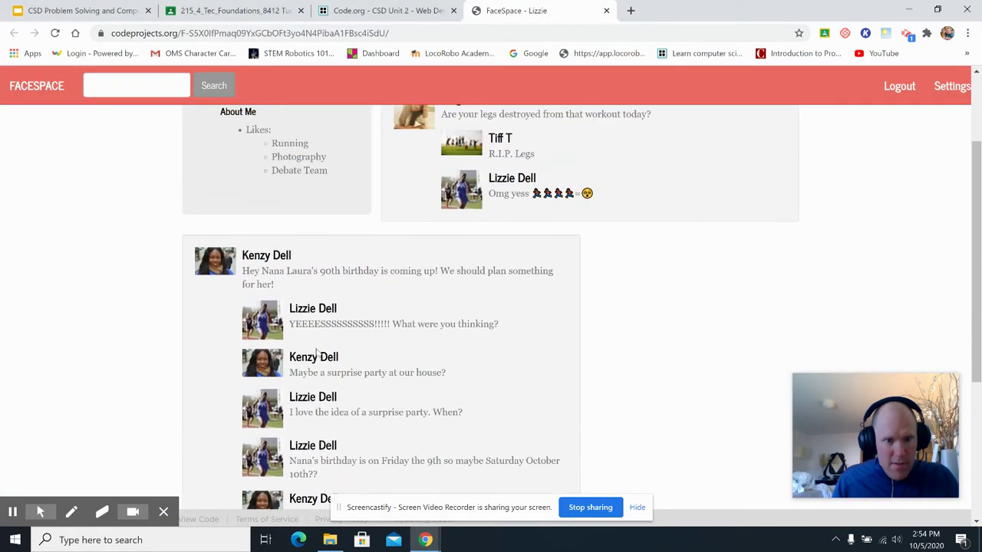
{"action": "scroll", "coordinate": [315, 352], "scroll_direction": "up", "scroll_amount": 1}
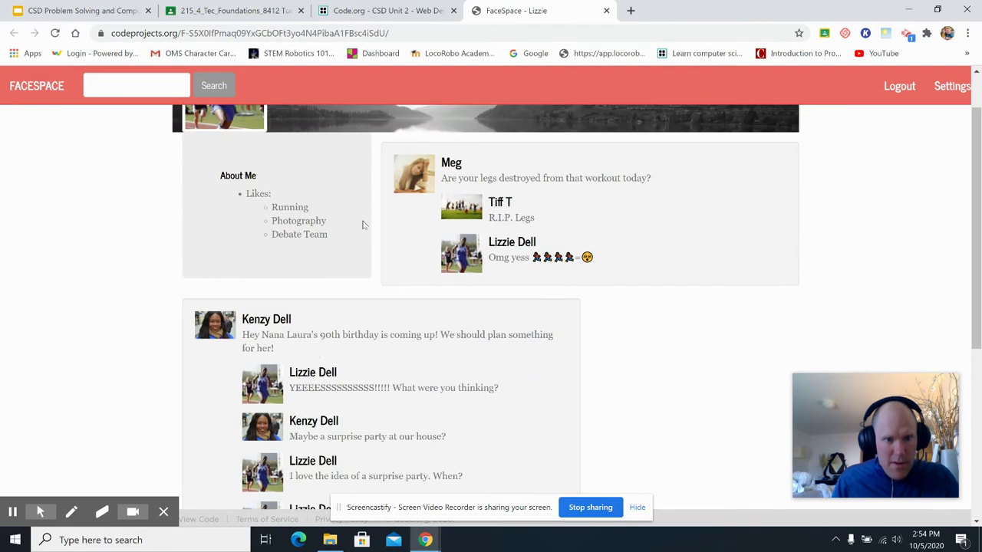
{"action": "scroll", "coordinate": [449, 335], "scroll_direction": "down", "scroll_amount": 1}
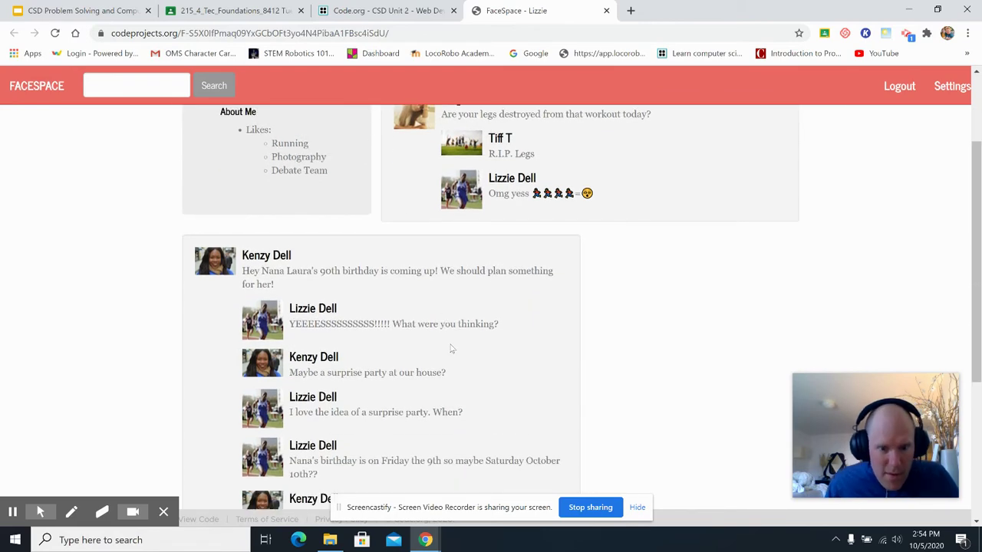
{"action": "scroll", "coordinate": [451, 350], "scroll_direction": "down", "scroll_amount": 2}
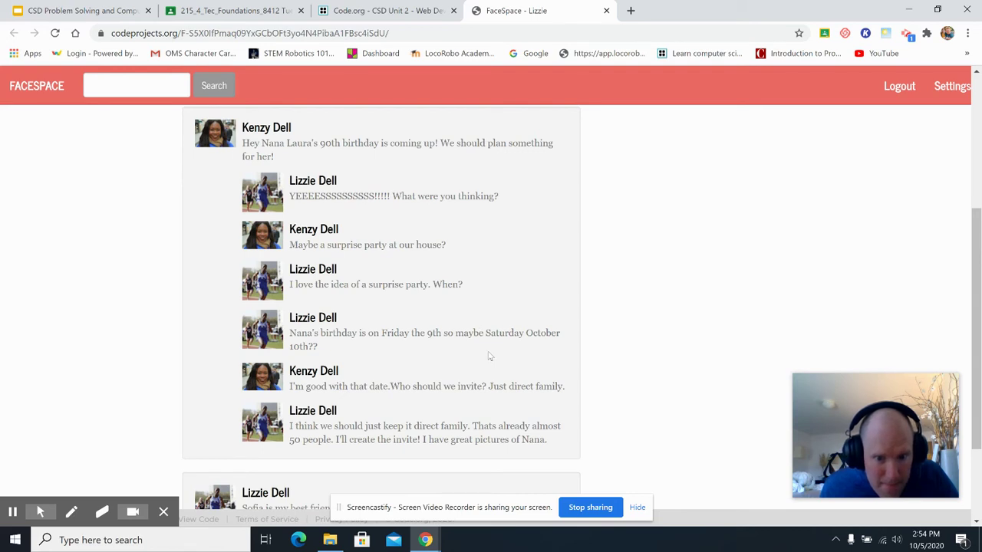
{"action": "scroll", "coordinate": [489, 357], "scroll_direction": "up", "scroll_amount": 1}
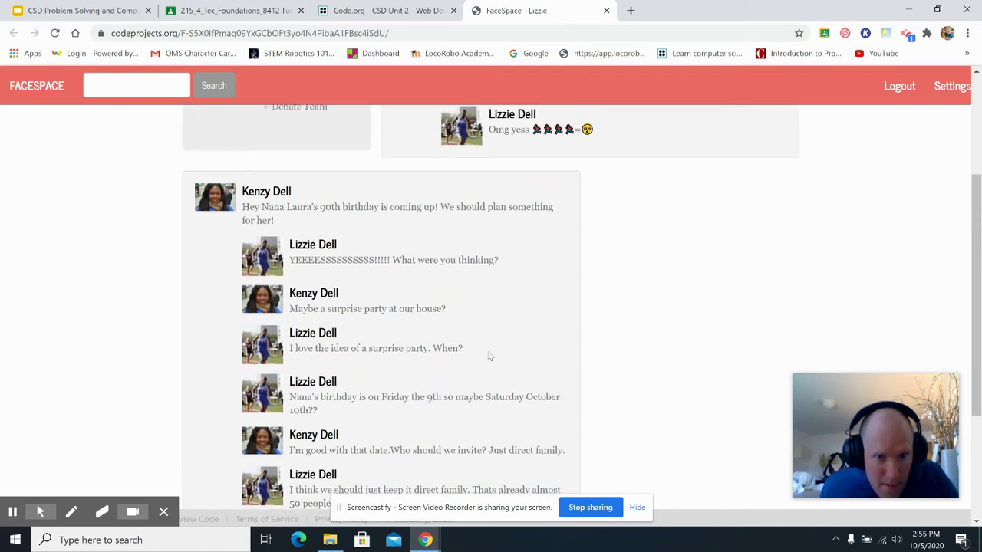
{"action": "scroll", "coordinate": [489, 357], "scroll_direction": "up", "scroll_amount": 3}
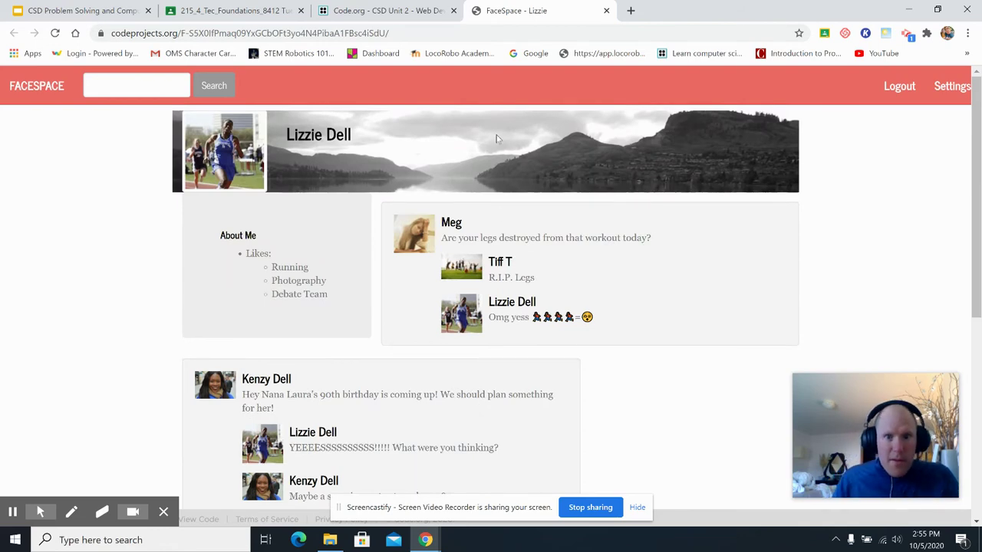
{"action": "scroll", "coordinate": [489, 406], "scroll_direction": "down", "scroll_amount": 3}
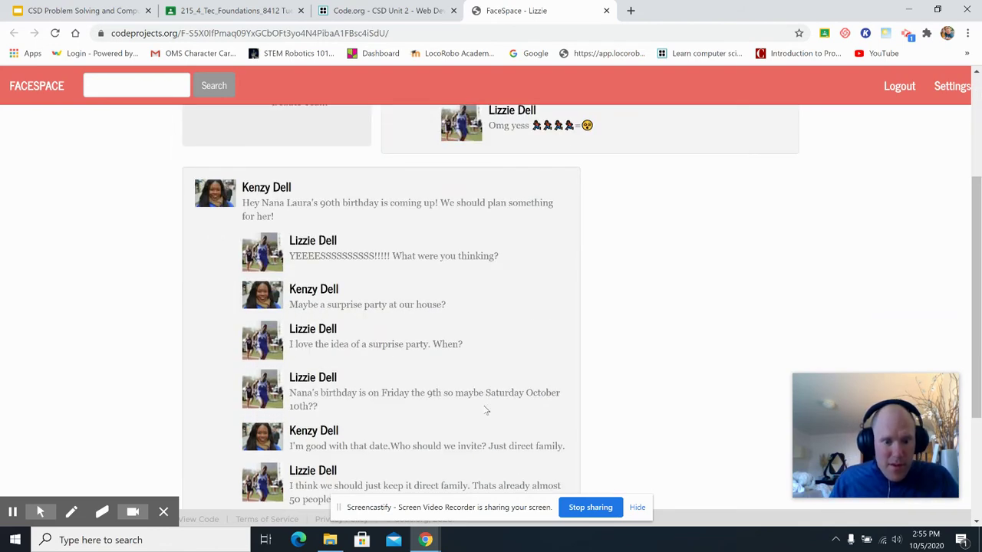
{"action": "scroll", "coordinate": [486, 410], "scroll_direction": "down", "scroll_amount": 3}
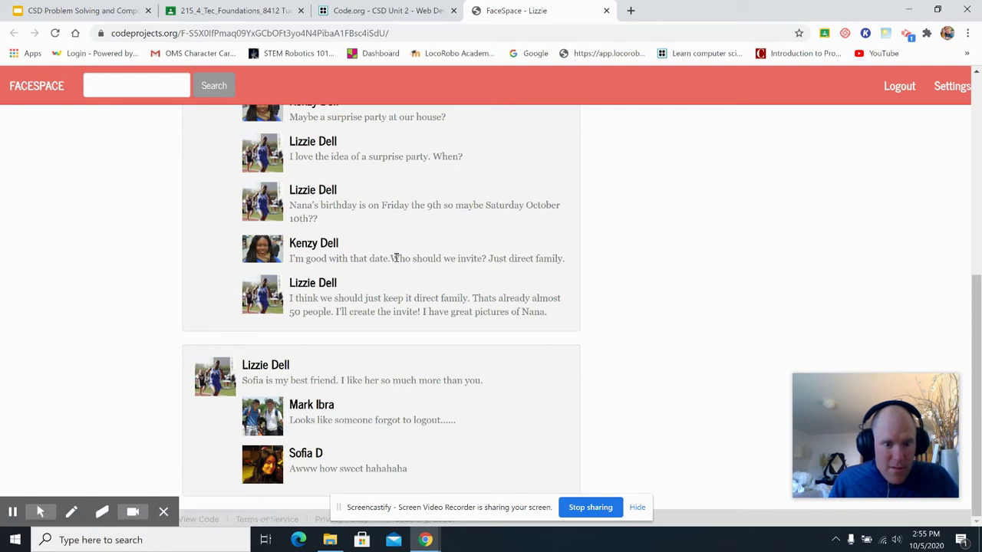
{"action": "scroll", "coordinate": [326, 202], "scroll_direction": "up", "scroll_amount": 3}
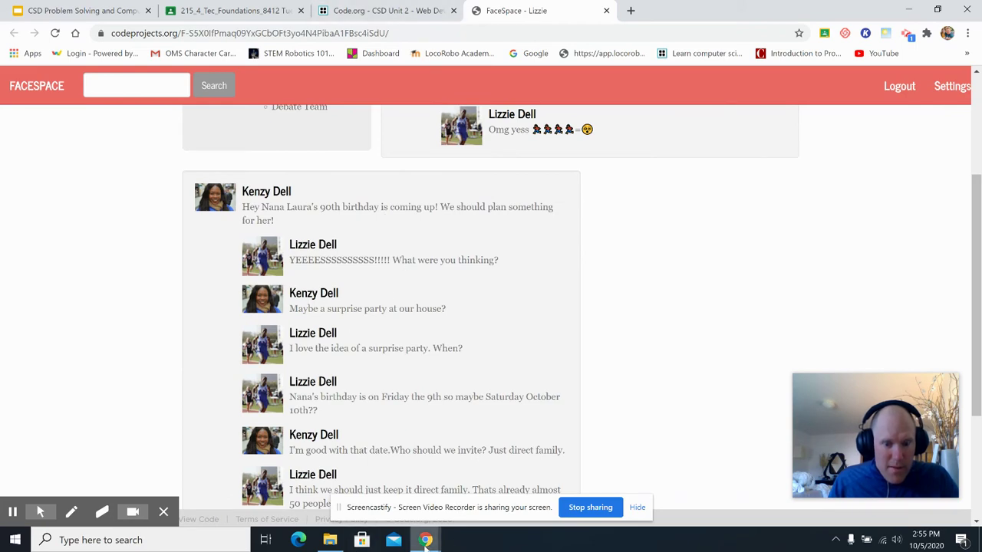
Add Debate team to User #2's hobbies in the activity guide
{"action": "mouse_move", "coordinate": [427, 537]}
{"action": "left_click", "coordinate": [740, 495]}
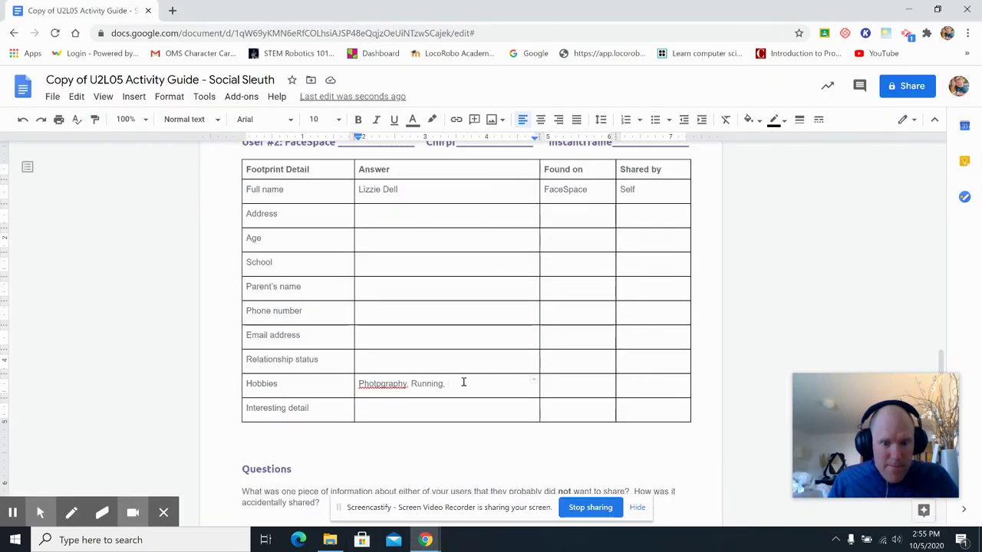
{"action": "type", "text": "Debate"}
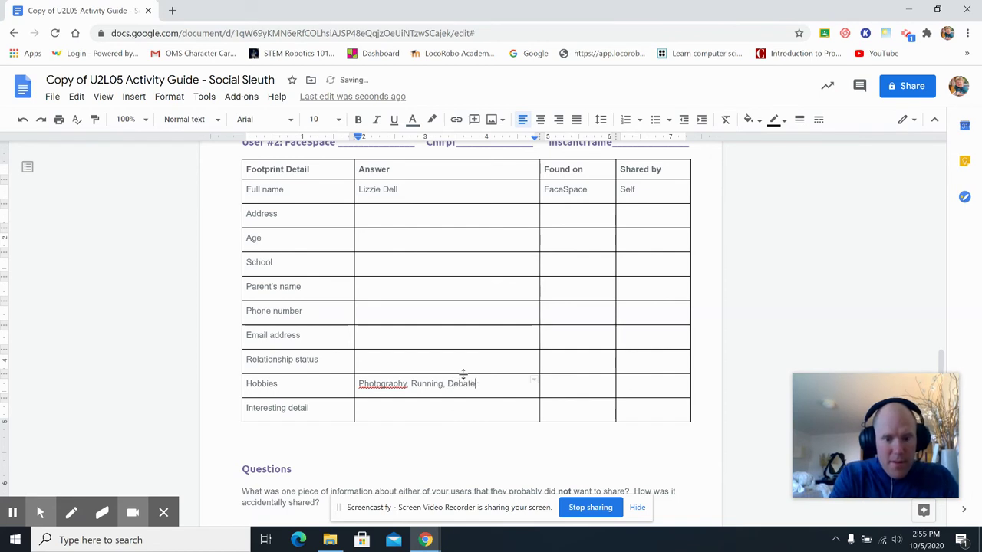
{"action": "type", "text": " team"}
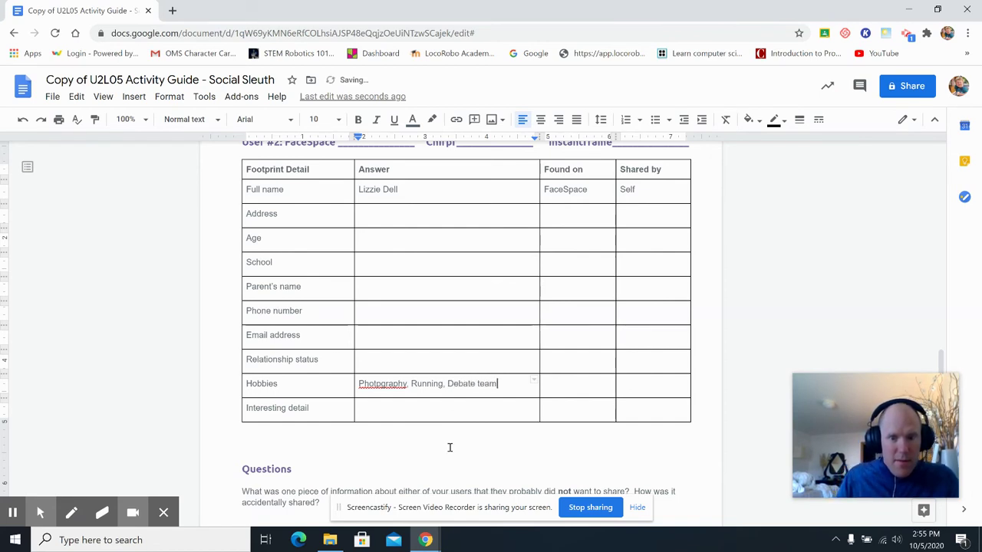
Note nana's birthday as User #2's interesting detail, then return to the FaceSpace profile
{"action": "left_click", "coordinate": [378, 412]}
{"action": "type", "text": "nana"}
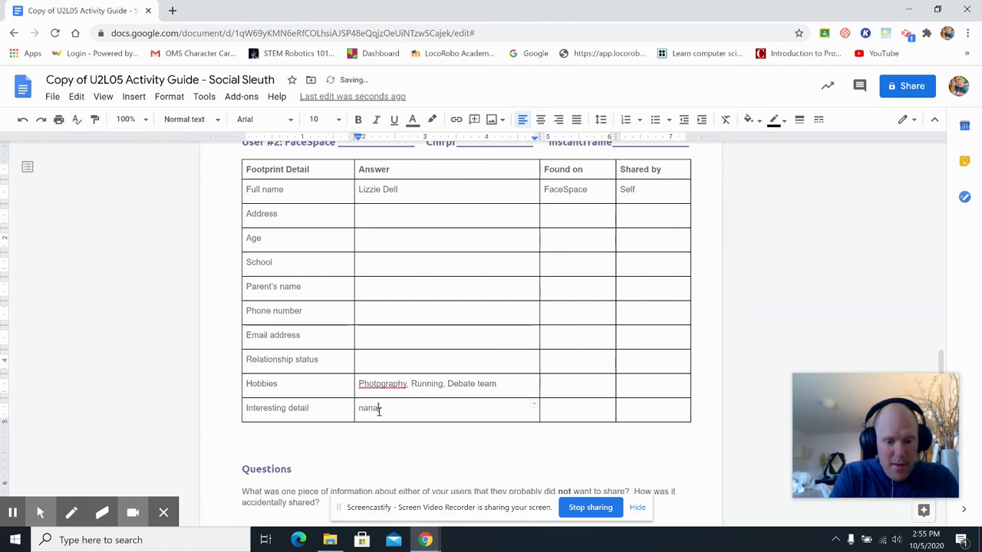
{"action": "type", "text": "'s birthday"}
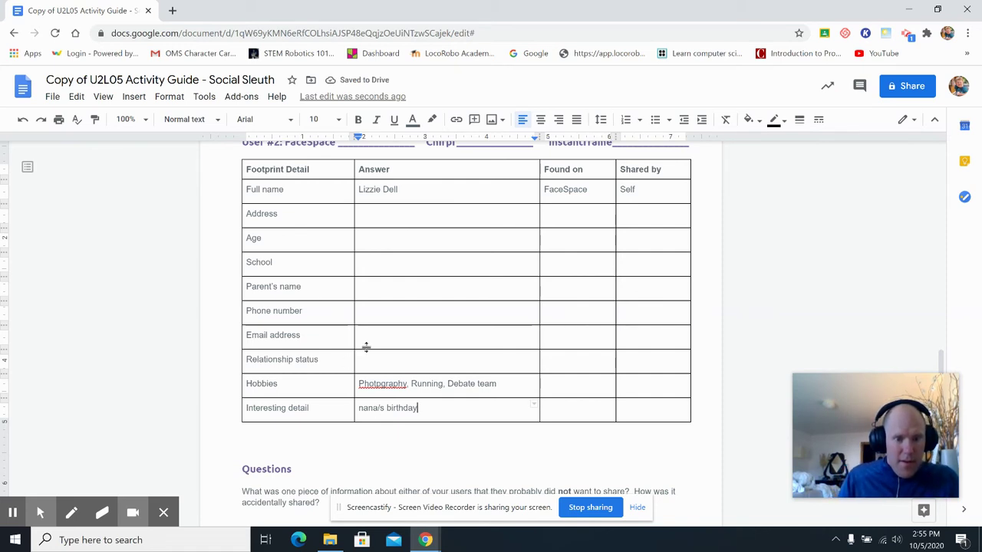
{"action": "mouse_move", "coordinate": [427, 542]}
{"action": "left_click", "coordinate": [385, 499]}
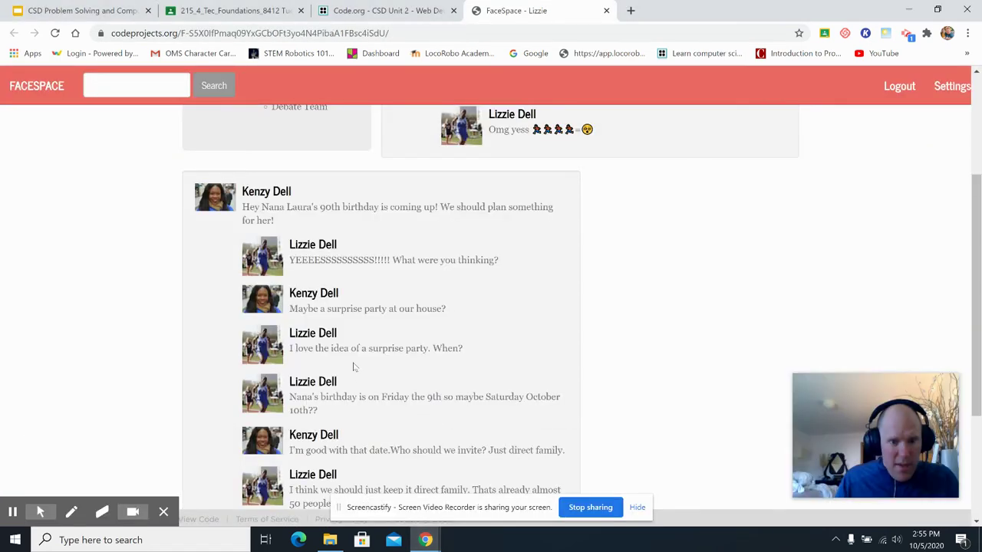
Scroll the FaceSpace profile back to the top and return to the Code.org profiles lesson page
{"action": "scroll", "coordinate": [353, 367], "scroll_direction": "up", "scroll_amount": 3}
{"action": "scroll", "coordinate": [348, 289], "scroll_direction": "down", "scroll_amount": 5}
{"action": "scroll", "coordinate": [348, 289], "scroll_direction": "up", "scroll_amount": 5}
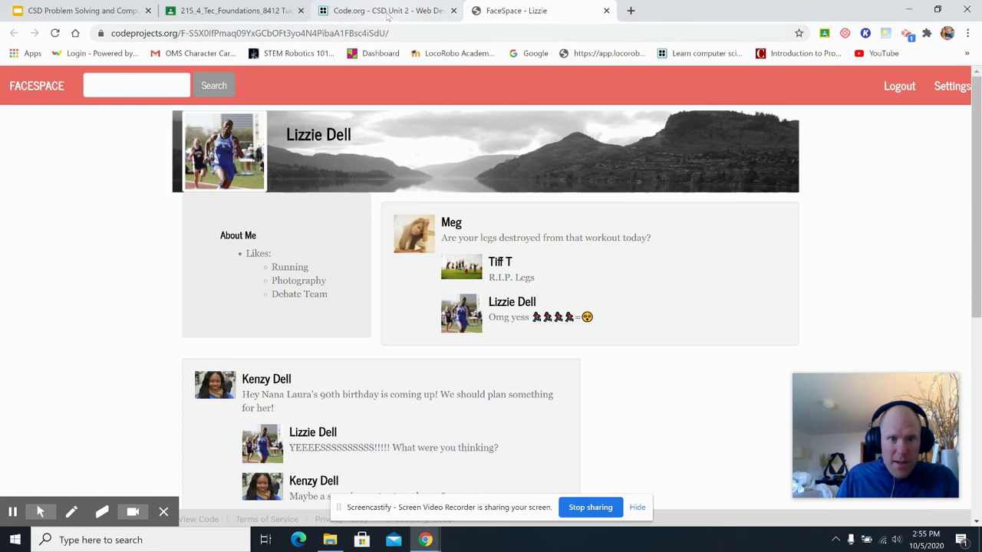
{"action": "left_click", "coordinate": [388, 17]}
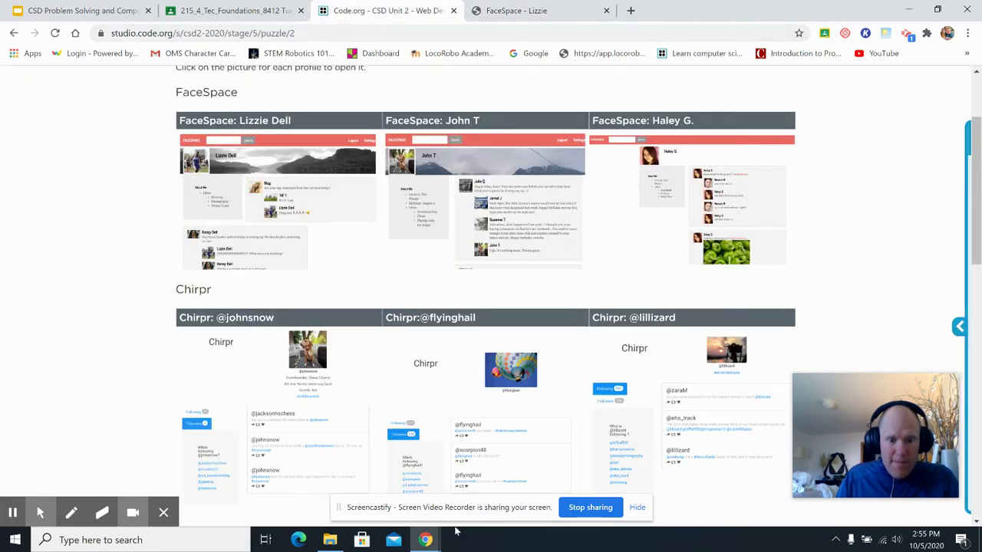
{"action": "mouse_move", "coordinate": [426, 538]}
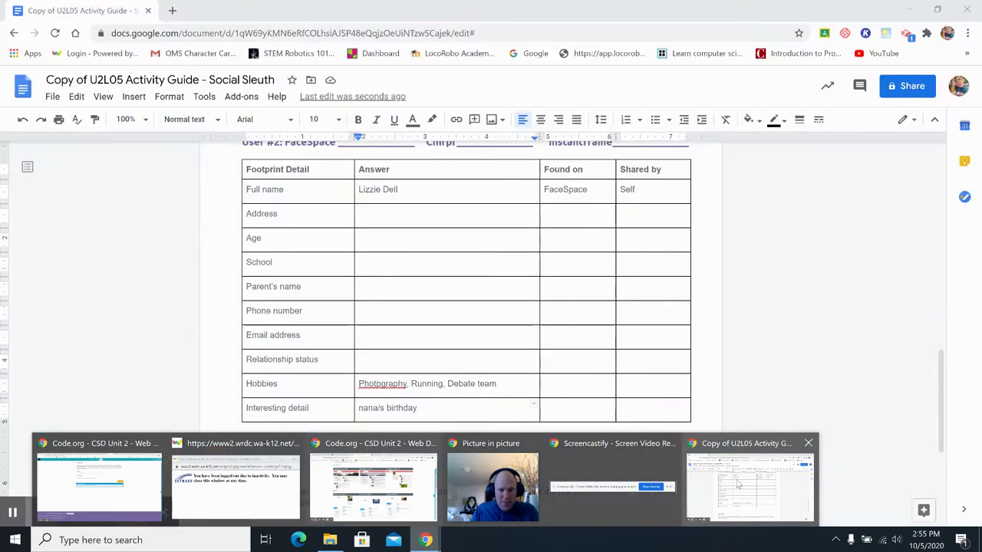
Record Face Space as Found on and Self as Shared by for the interesting detail and hobbies rows
{"action": "left_click", "coordinate": [750, 483]}
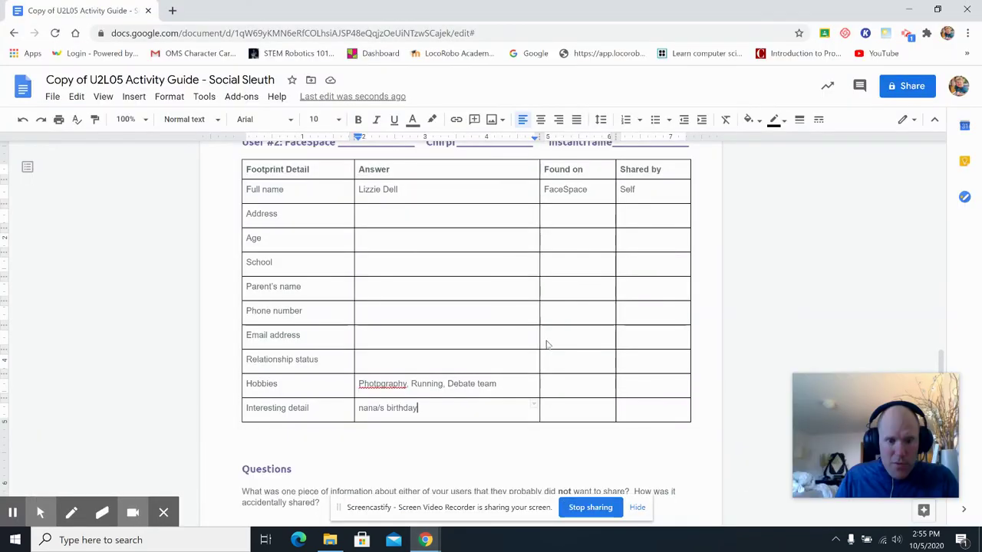
{"action": "left_click", "coordinate": [577, 411]}
{"action": "type", "text": "Face Space"}
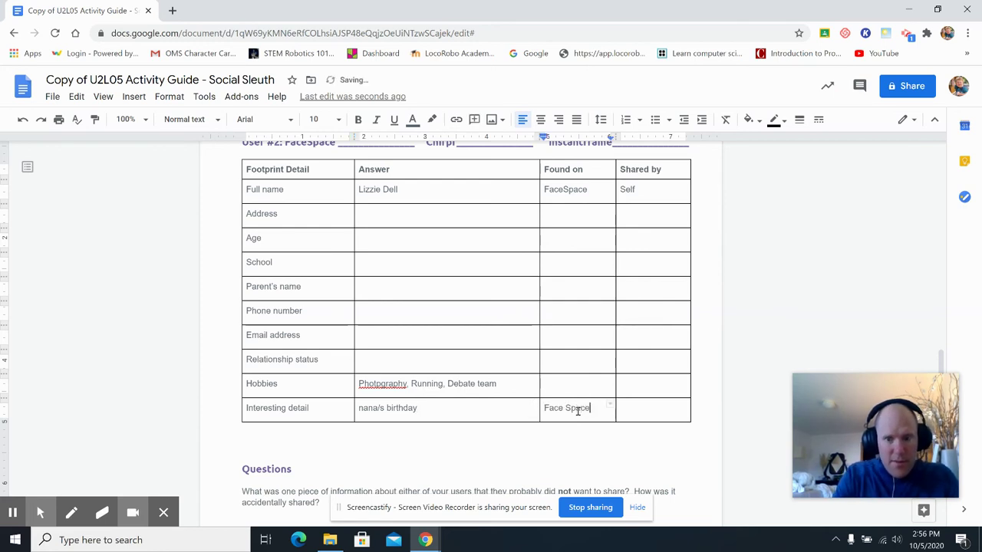
{"action": "key", "text": "Tab"}
{"action": "type", "text": "Self"}
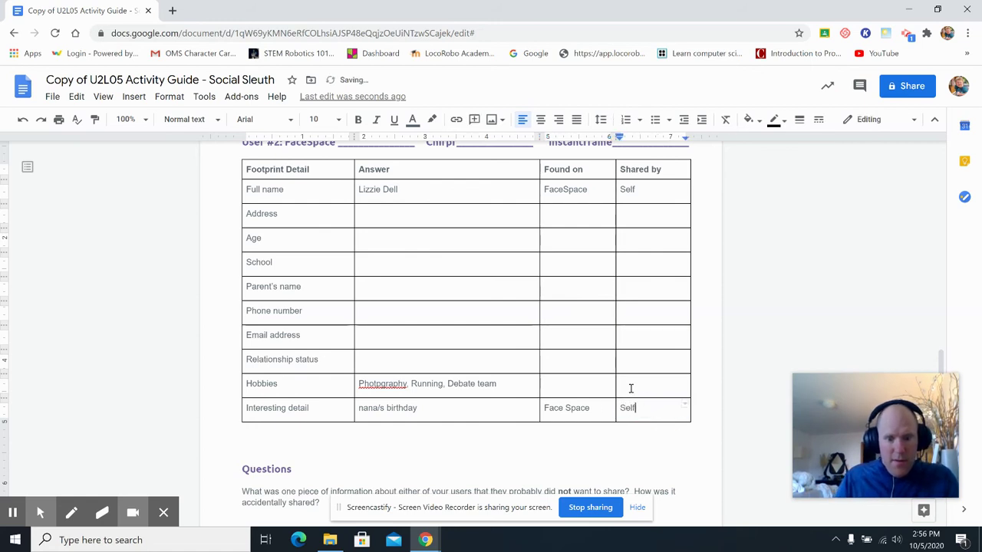
{"action": "left_click", "coordinate": [572, 383]}
{"action": "type", "text": "FS"}
{"action": "left_click", "coordinate": [645, 383]}
{"action": "type", "text": "Self"}
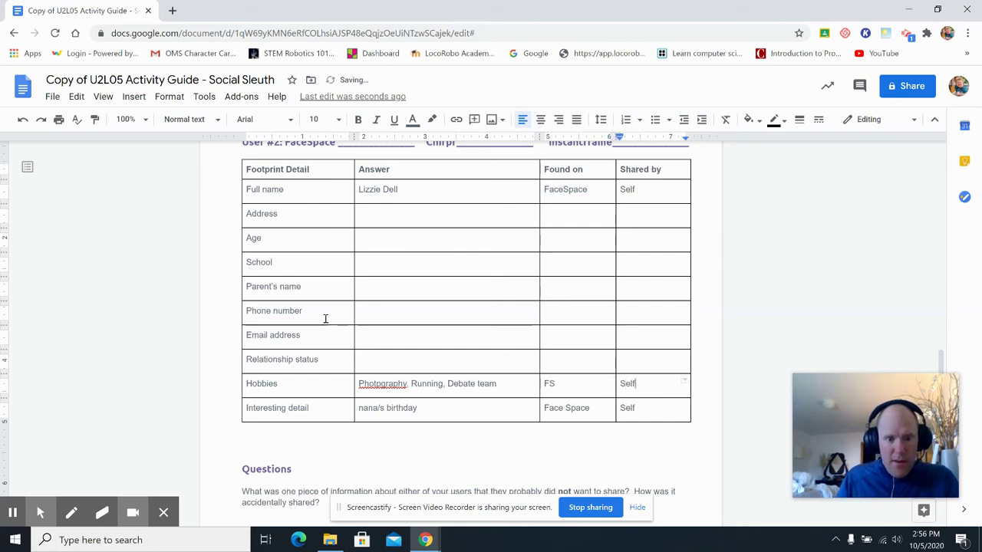
Fill User #2's School row with EhS, shared by self, found on Facespace, then return to Code.org
{"action": "left_click", "coordinate": [360, 263]}
{"action": "type", "text": "He"}
{"action": "key", "text": "BackSpace"}
{"action": "key", "text": "BackSpace"}
{"action": "type", "text": "Th"}
{"action": "type", "text": "S"}
{"action": "left_click", "coordinate": [643, 267]}
{"action": "type", "text": "self"}
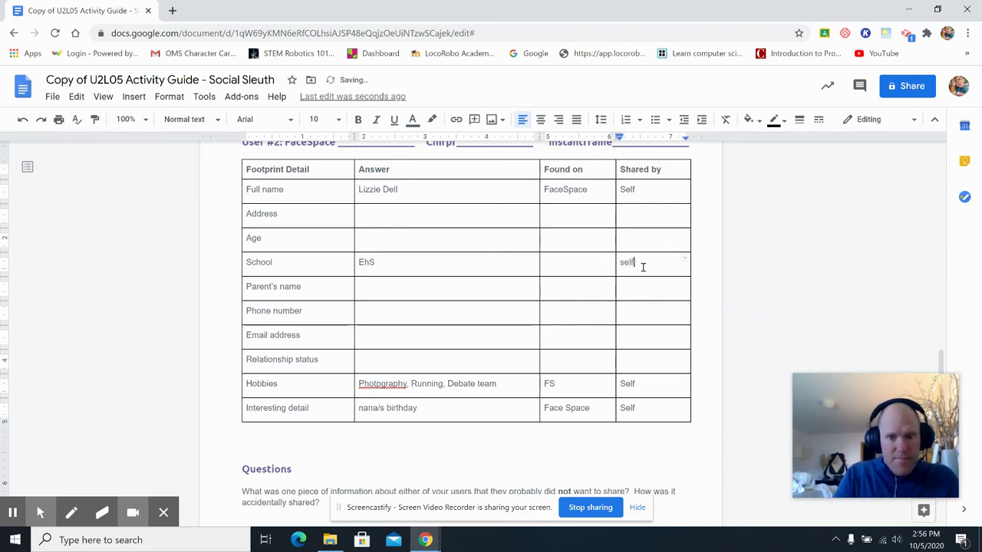
{"action": "left_click", "coordinate": [581, 262]}
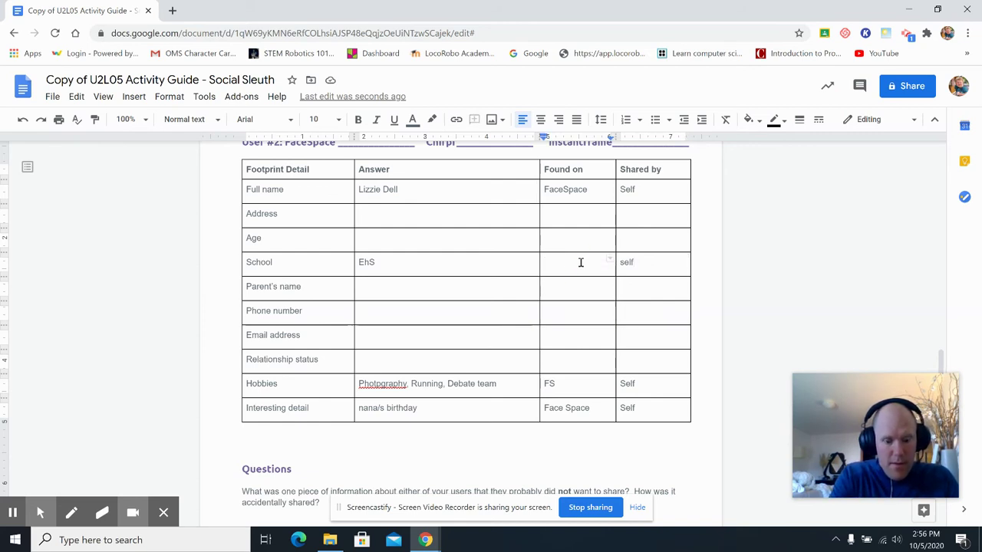
{"action": "type", "text": "Facespace"}
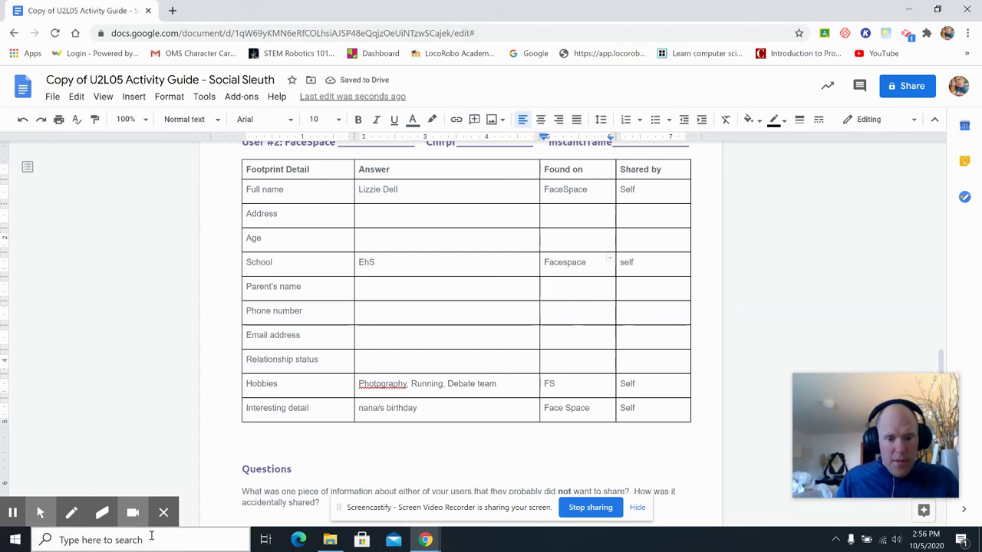
{"action": "left_click", "coordinate": [422, 537]}
{"action": "left_click", "coordinate": [373, 484]}
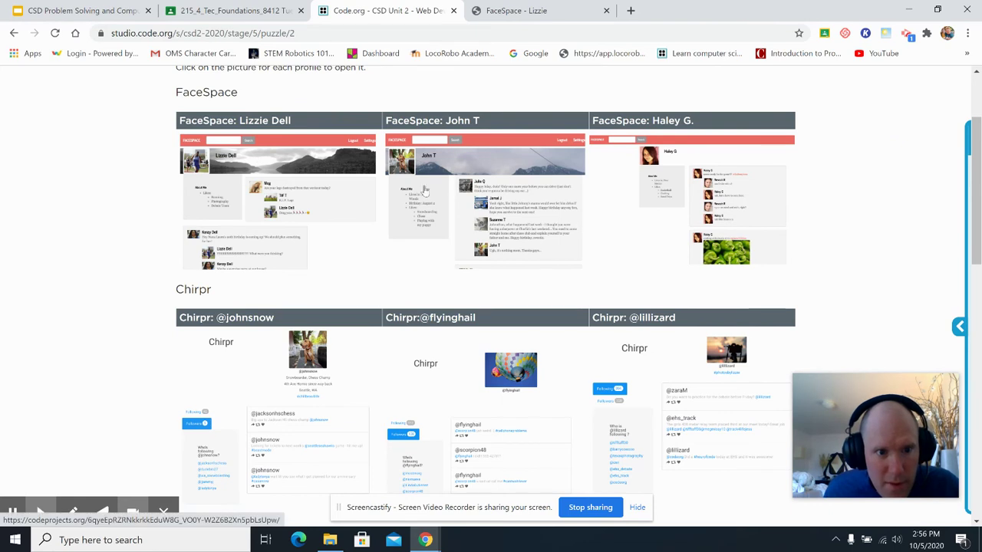
Open the first FaceSpace profile in a new tab and zoom Chrome to 175% to read it
{"action": "left_click", "coordinate": [316, 196]}
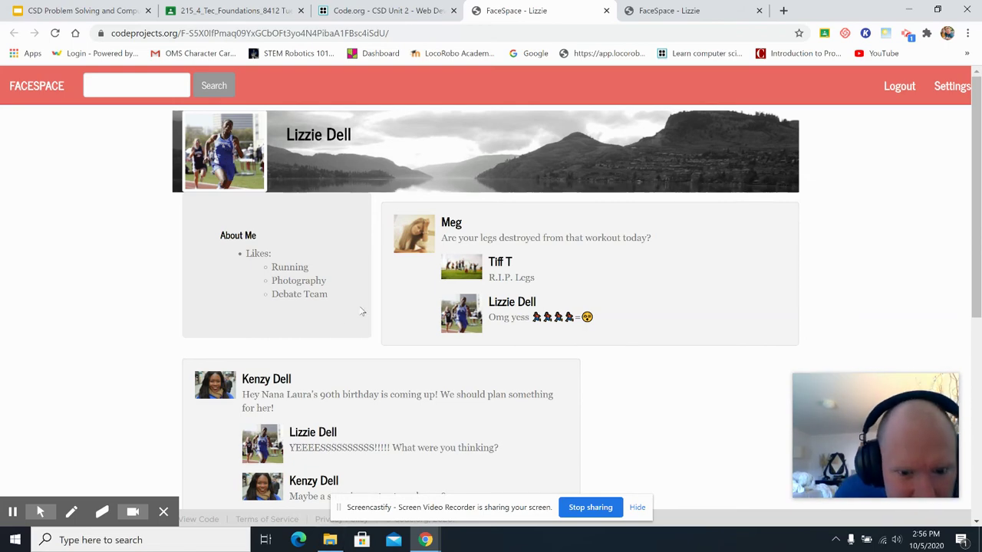
{"action": "scroll", "coordinate": [297, 293], "scroll_direction": "down", "scroll_amount": 5}
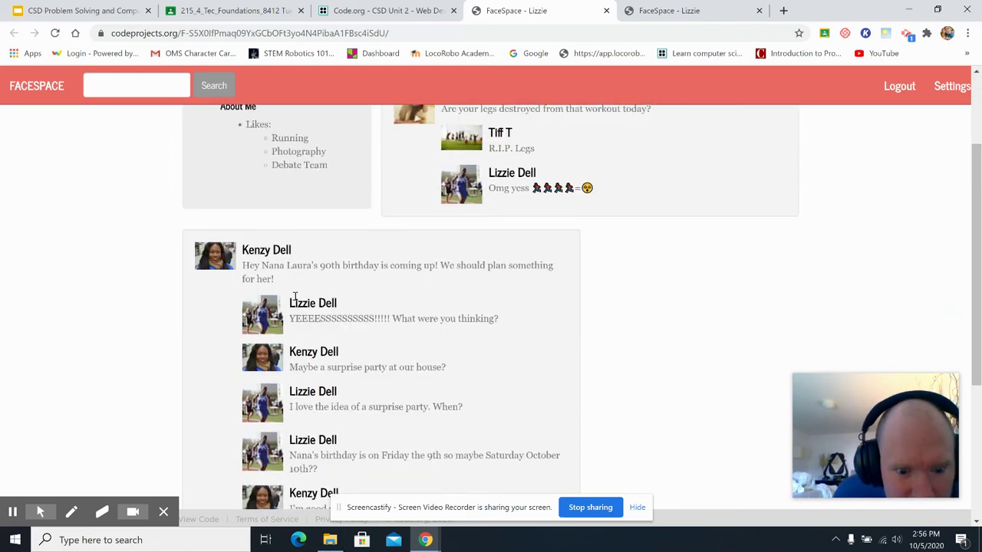
{"action": "scroll", "coordinate": [292, 299], "scroll_direction": "up", "scroll_amount": 5}
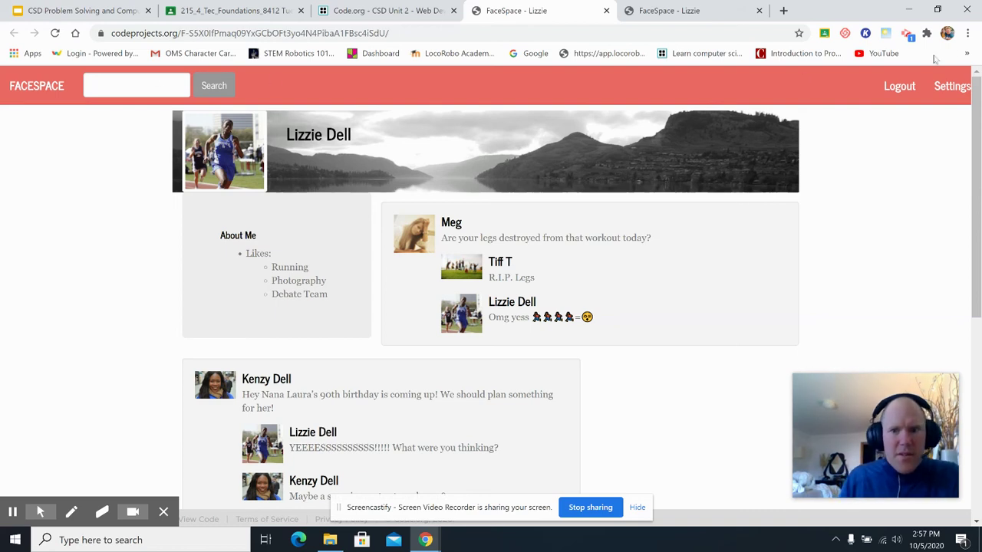
{"action": "left_click", "coordinate": [967, 33]}
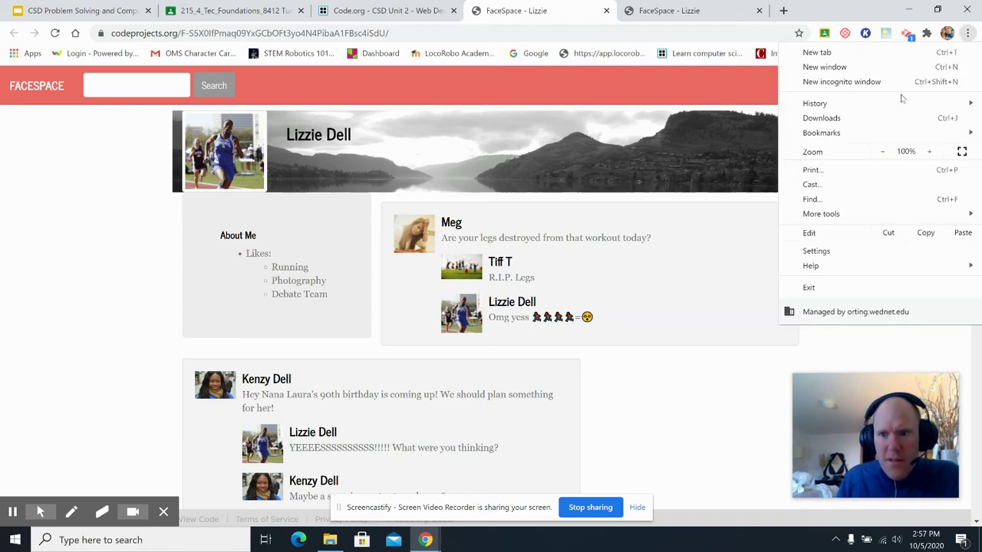
{"action": "left_click", "coordinate": [927, 151]}
{"action": "left_click", "coordinate": [928, 152]}
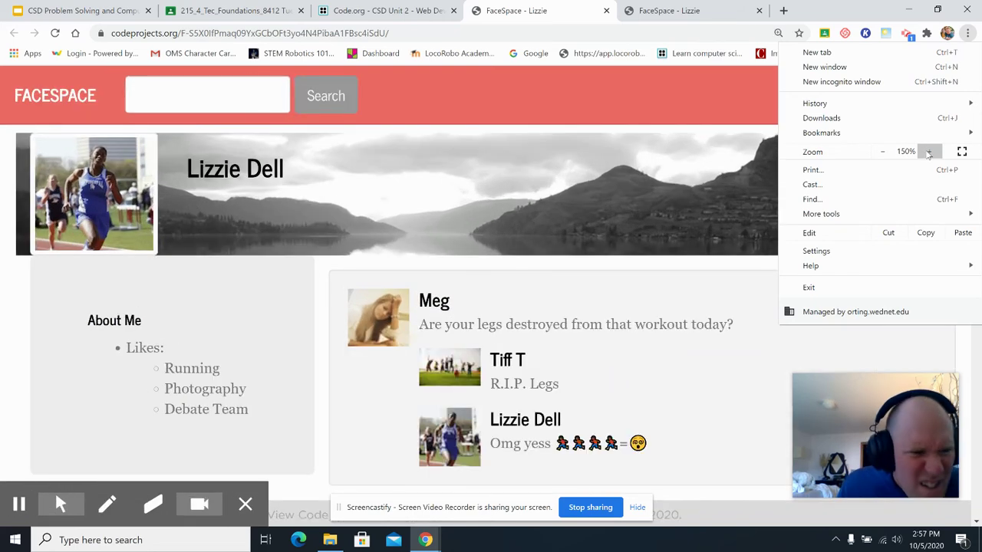
{"action": "left_click", "coordinate": [927, 152]}
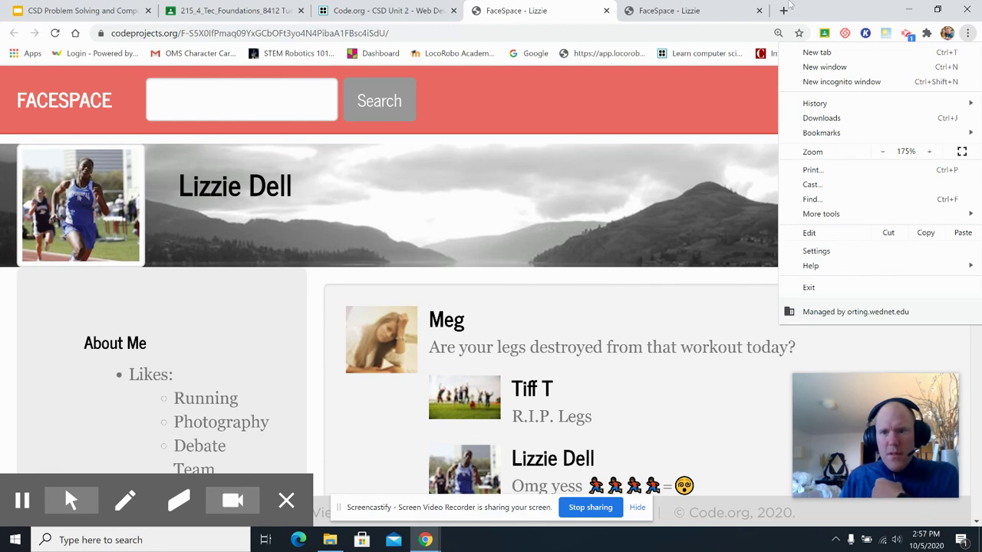
{"action": "left_click", "coordinate": [829, 16]}
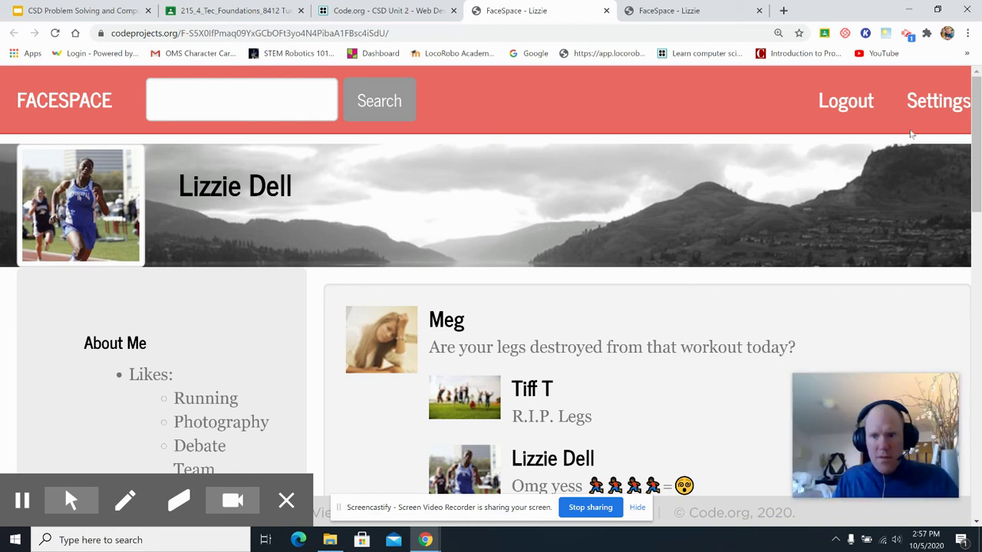
Reset the browser zoom on the FaceSpace profile back to 100%
{"action": "left_click", "coordinate": [967, 33]}
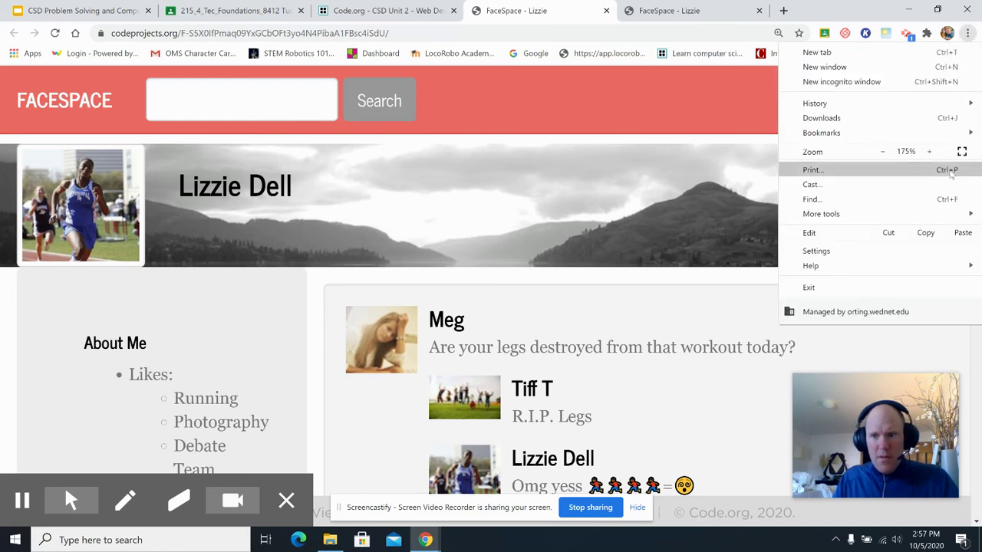
{"action": "left_click", "coordinate": [883, 152]}
{"action": "left_click", "coordinate": [884, 152]}
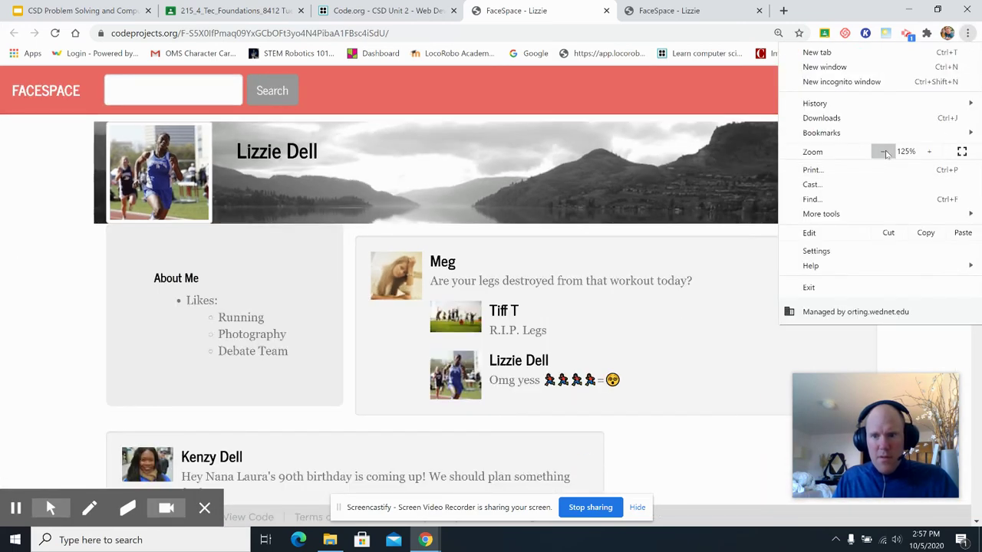
{"action": "left_click", "coordinate": [883, 152]}
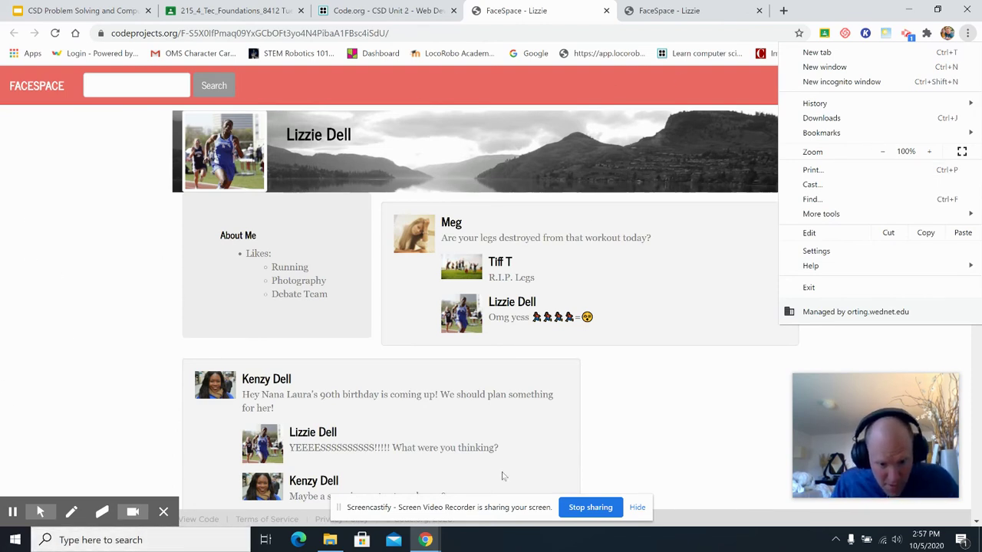
{"action": "left_click", "coordinate": [427, 540]}
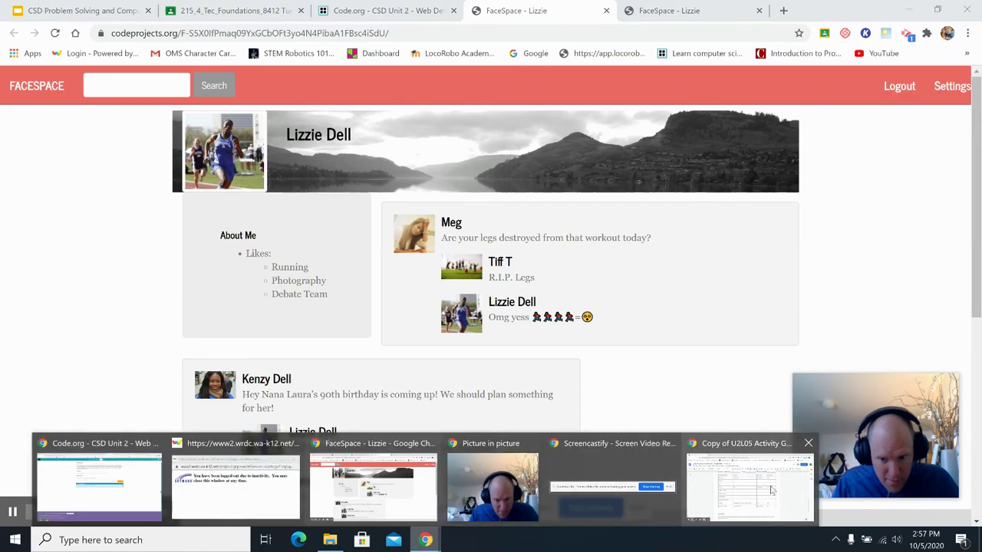
Rewrite User #2's School answer from EhS toward 'Epescopal High School'
{"action": "left_click", "coordinate": [756, 483]}
{"action": "left_click", "coordinate": [365, 260]}
{"action": "left_click", "coordinate": [365, 261]}
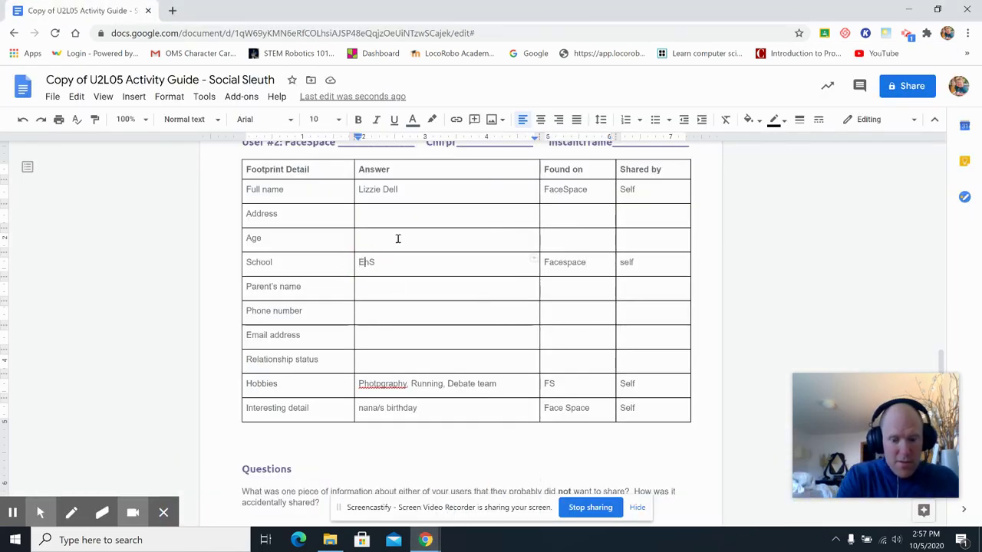
{"action": "type", "text": "pescopa"}
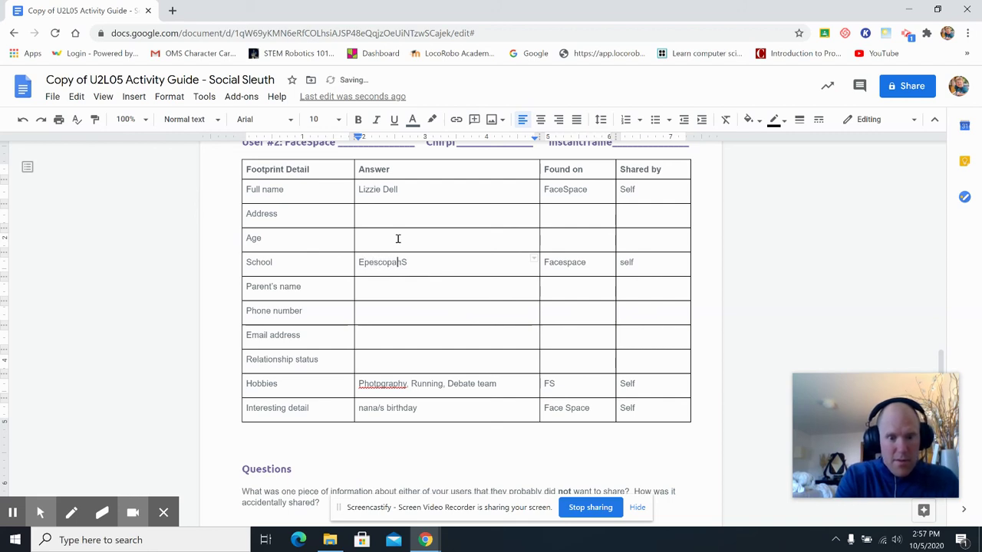
{"action": "type", "text": "l"}
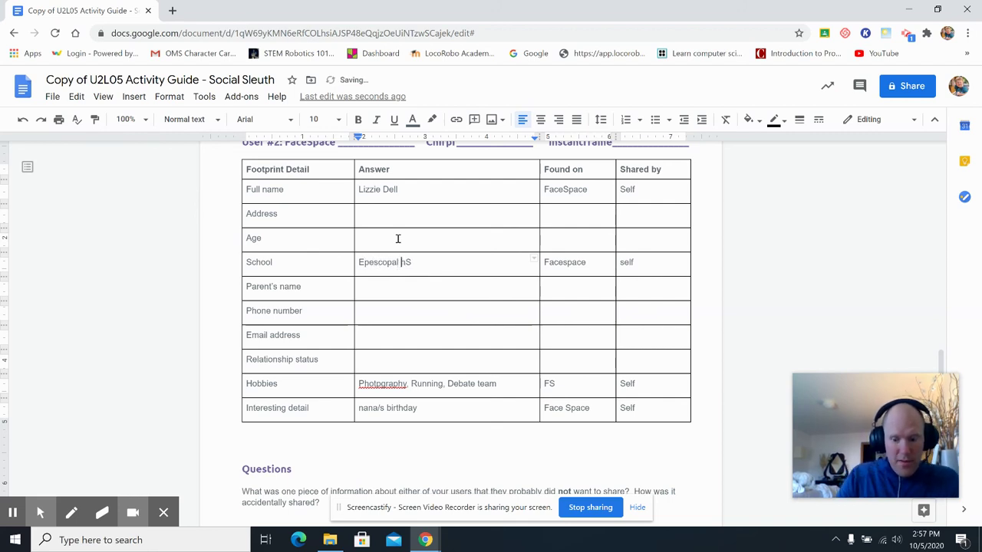
{"action": "key", "text": "Right"}
{"action": "key", "text": "BackSpace"}
{"action": "type", "text": "High S"}
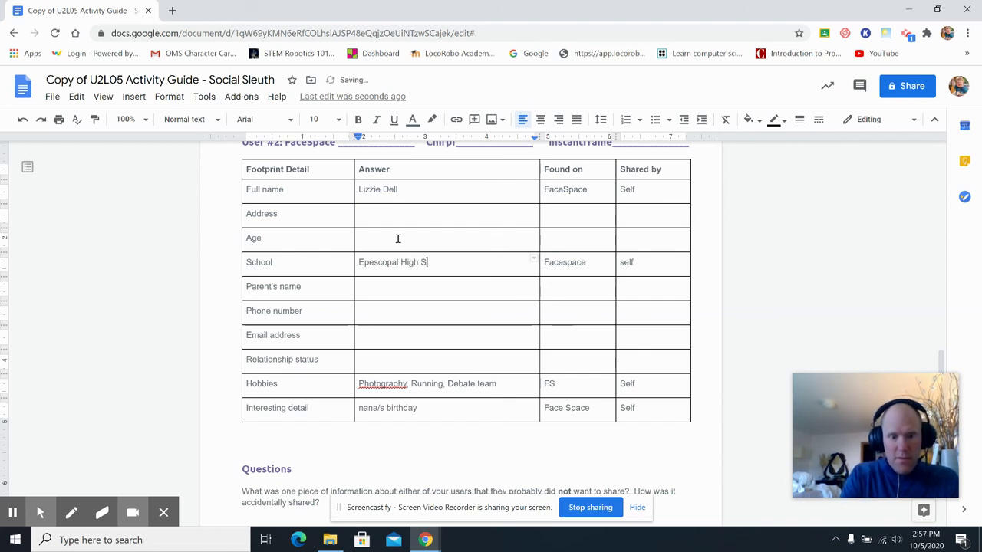
{"action": "type", "text": "chool"}
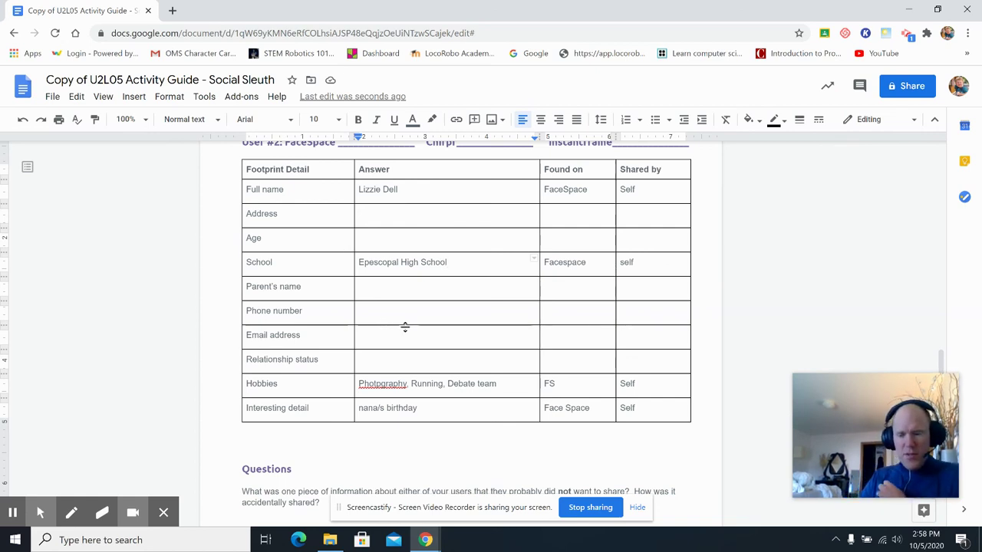
{"action": "mouse_move", "coordinate": [895, 421]}
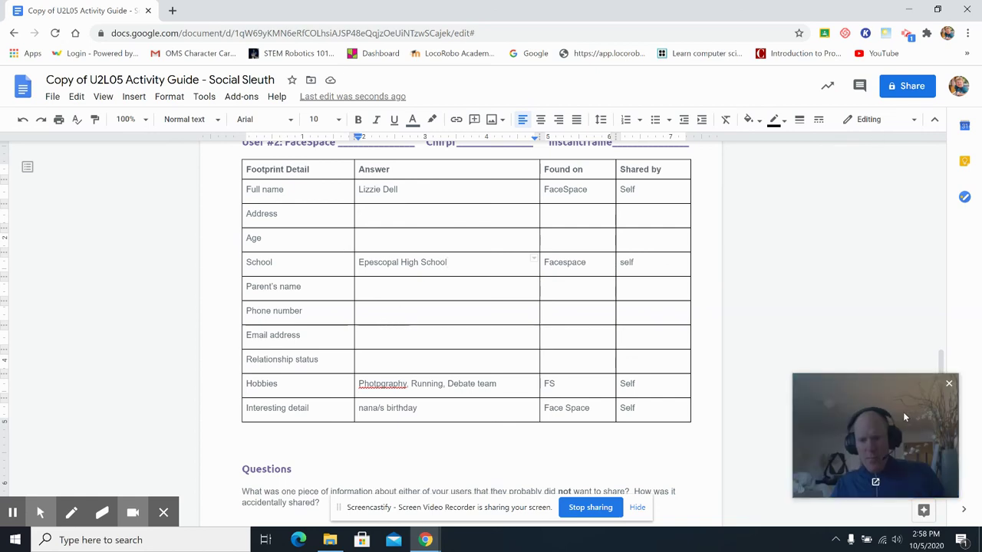
{"action": "left_click", "coordinate": [949, 384]}
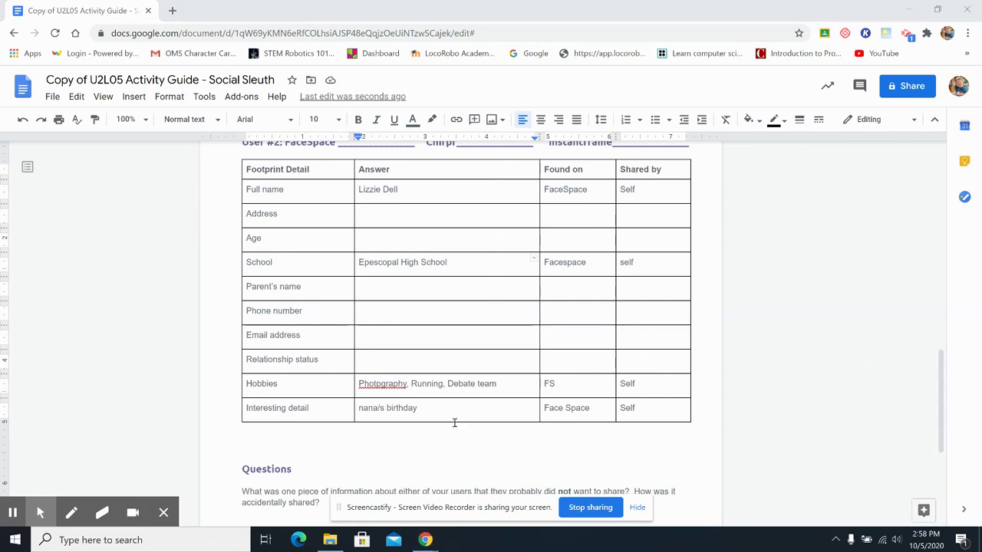
{"action": "scroll", "coordinate": [556, 279], "scroll_direction": "up", "scroll_amount": 4}
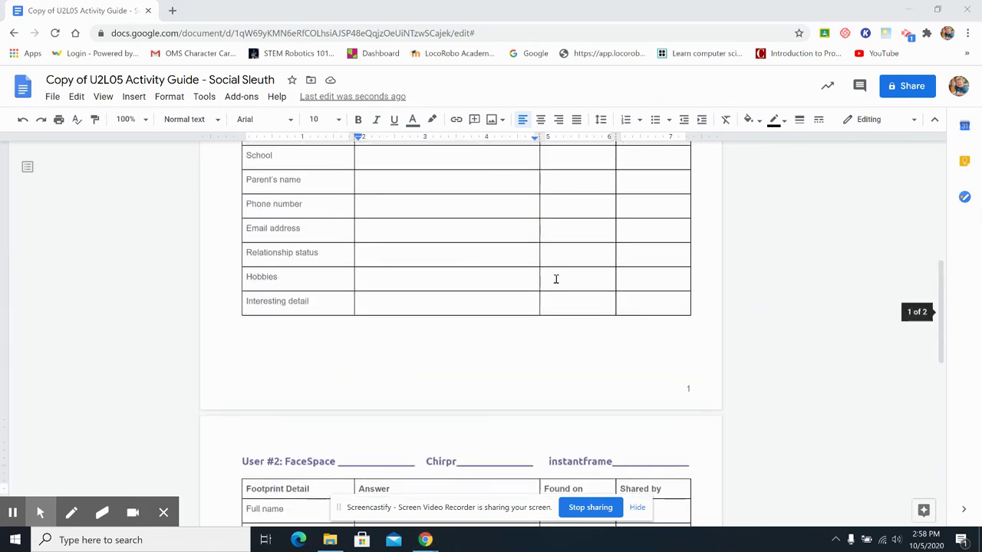
{"action": "scroll", "coordinate": [555, 279], "scroll_direction": "up", "scroll_amount": 5}
{"action": "scroll", "coordinate": [539, 277], "scroll_direction": "down", "scroll_amount": 3}
{"action": "scroll", "coordinate": [540, 277], "scroll_direction": "down", "scroll_amount": 12}
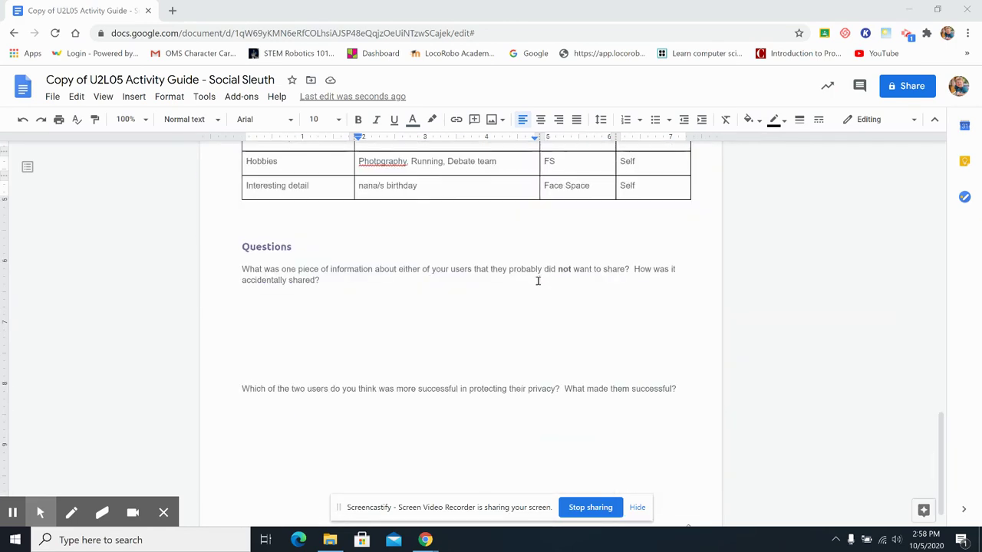
{"action": "scroll", "coordinate": [538, 277], "scroll_direction": "up", "scroll_amount": 7}
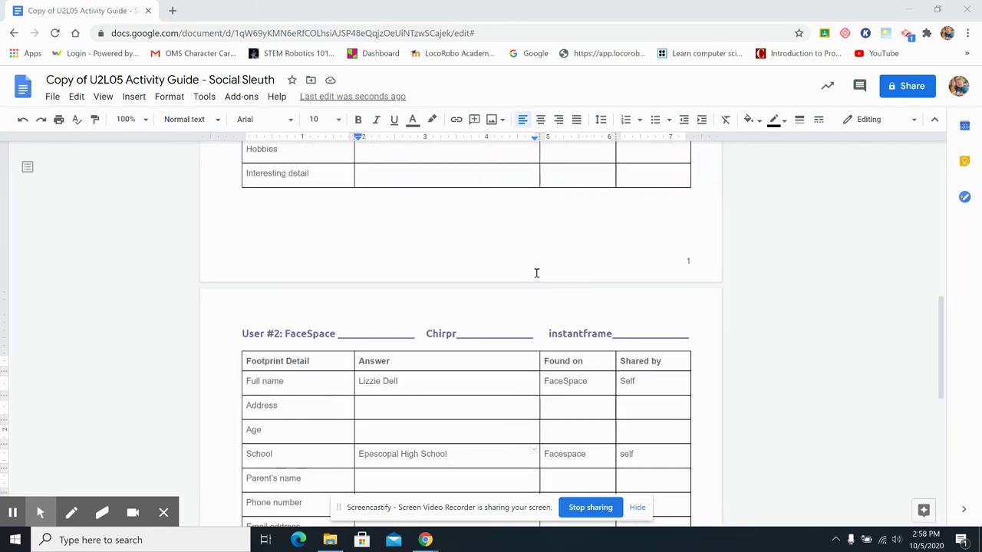
{"action": "scroll", "coordinate": [536, 272], "scroll_direction": "up", "scroll_amount": 8}
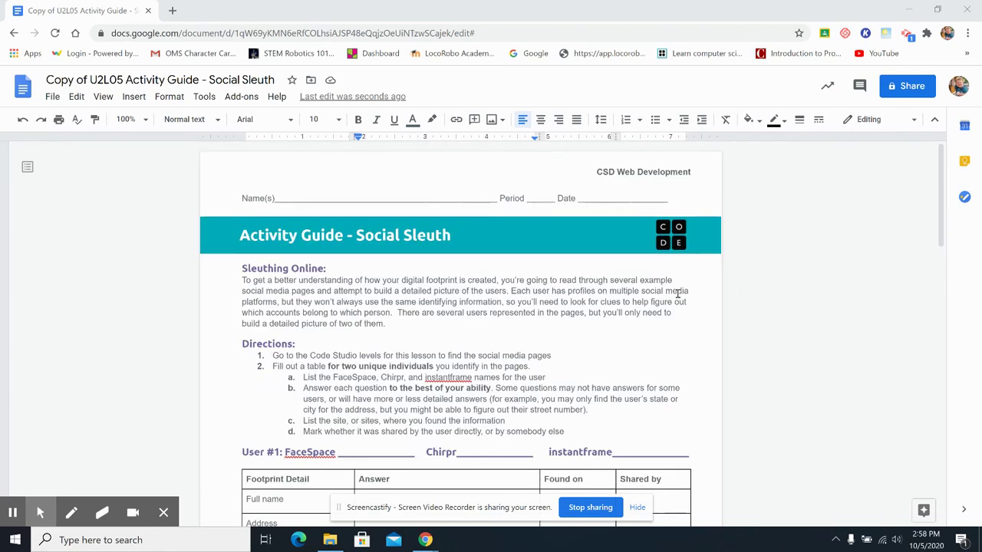
{"action": "scroll", "coordinate": [751, 380], "scroll_direction": "down", "scroll_amount": 3}
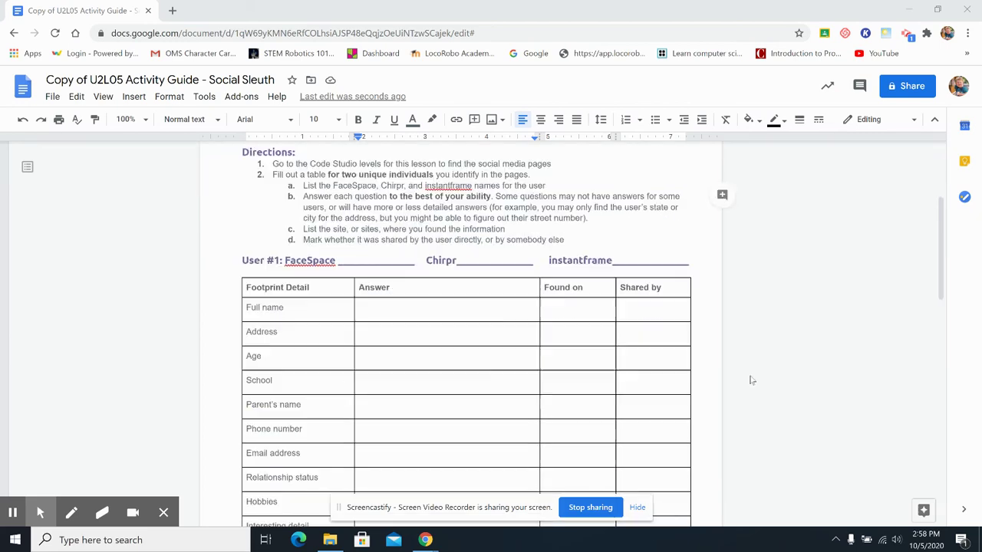